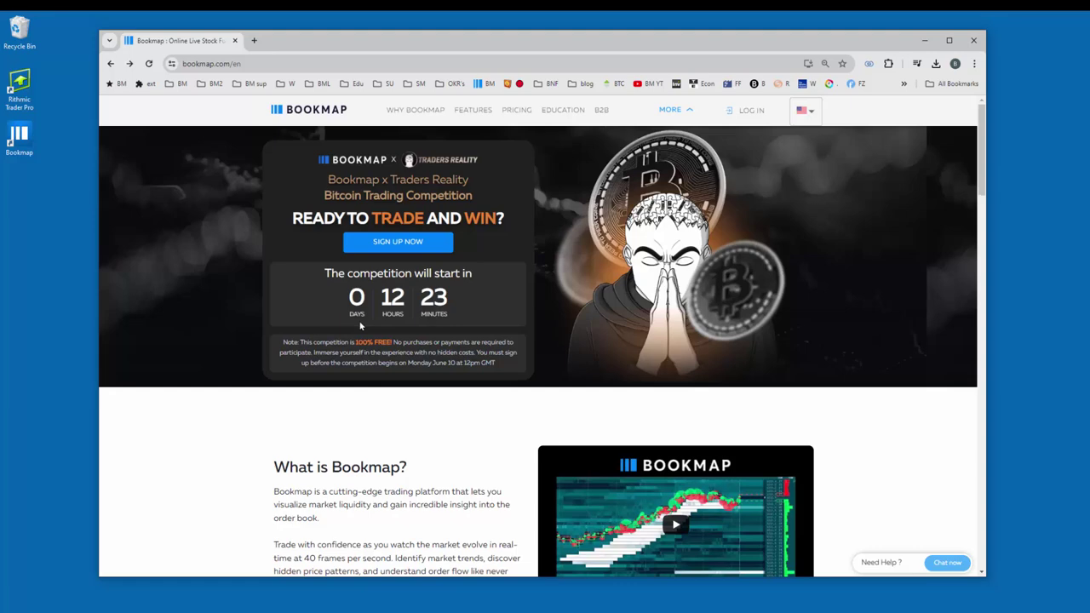
Go from the bookmap.com homepage's SIGN UP NOW banner to the Traders Reality competition page.
left_click(396, 244)
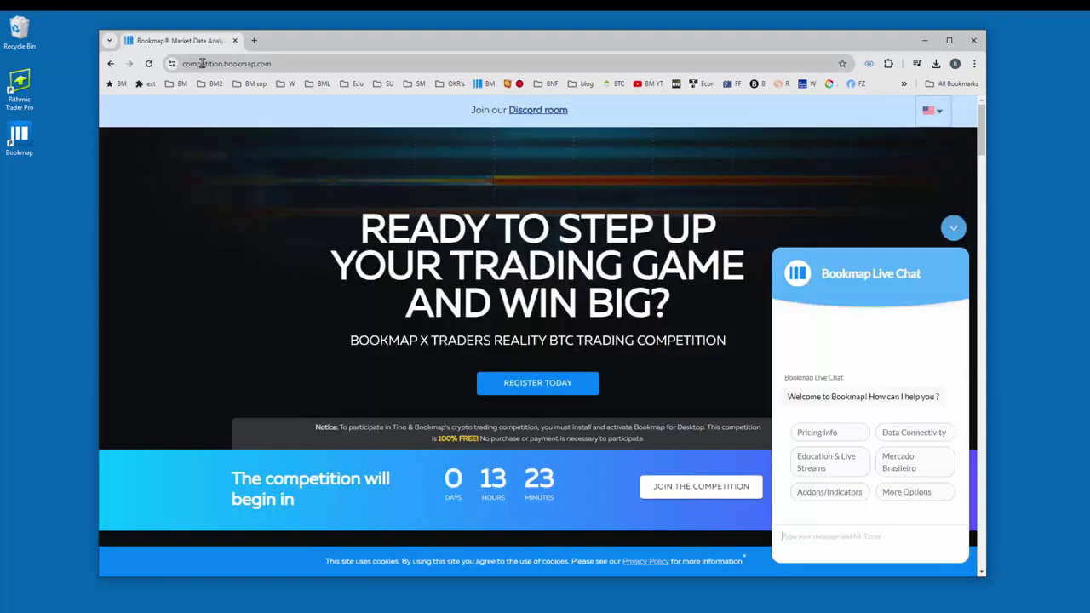
Minimize the Bookmap Live Chat and scroll down to the Meet Tino host section.
left_click(954, 228)
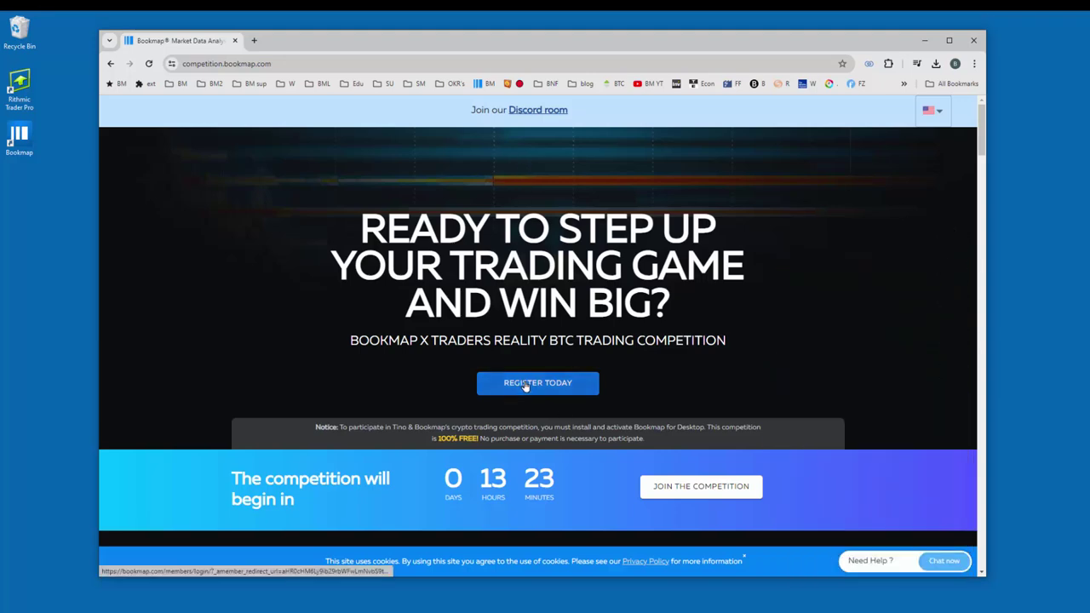
scroll(464, 232, "down", 2)
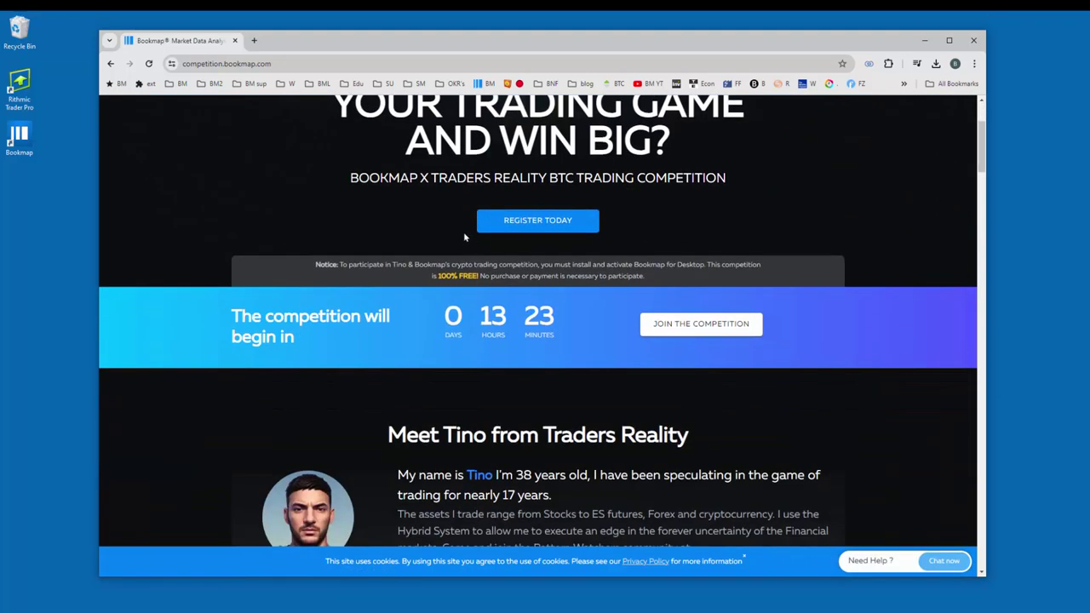
scroll(356, 224, "down", 1)
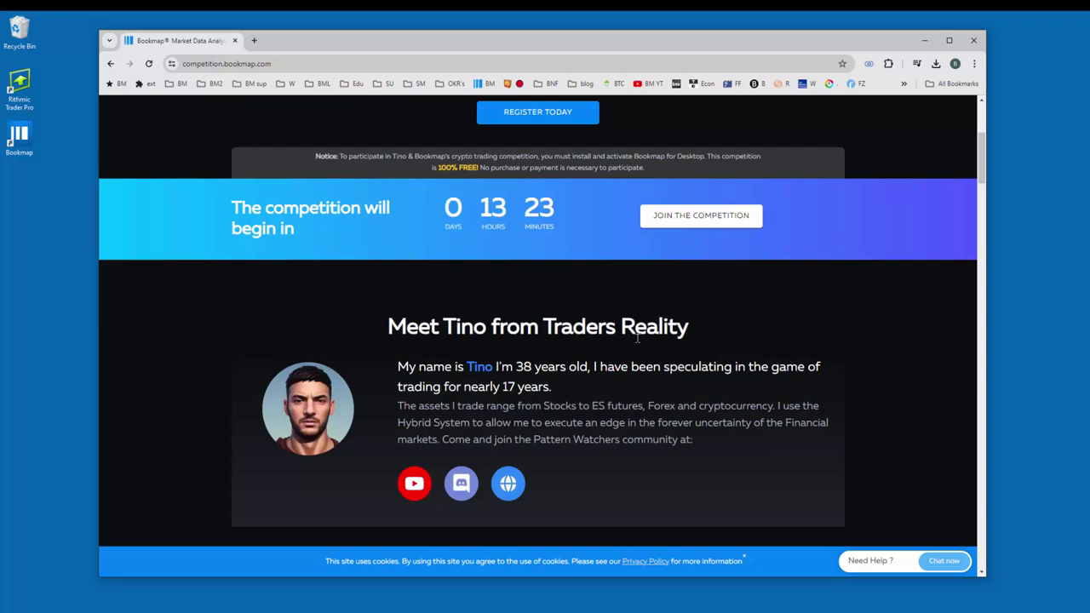
scroll(638, 340, "down", 3)
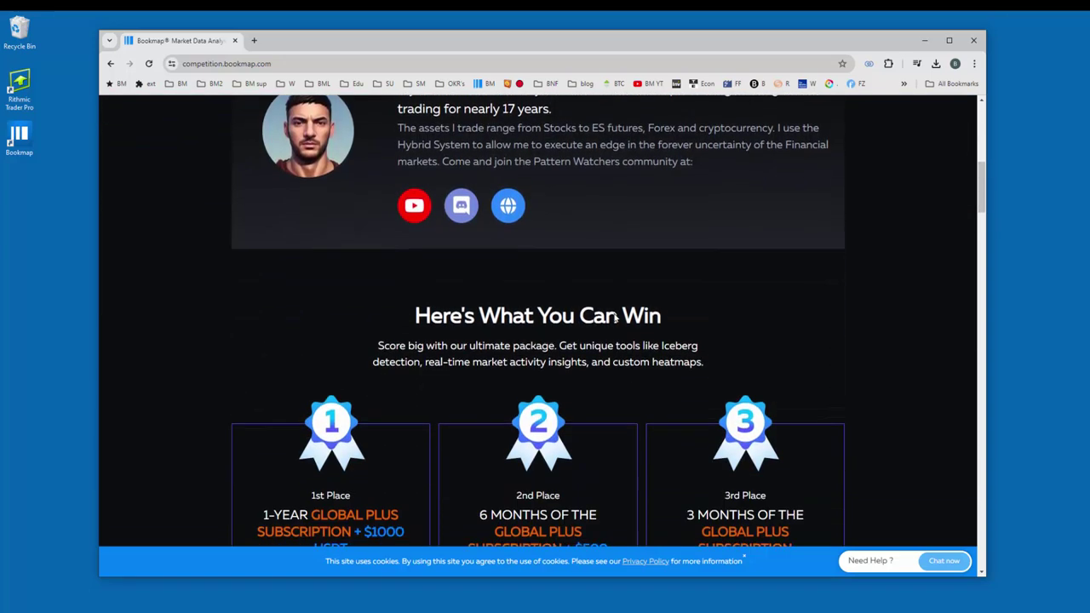
scroll(615, 317, "down", 2)
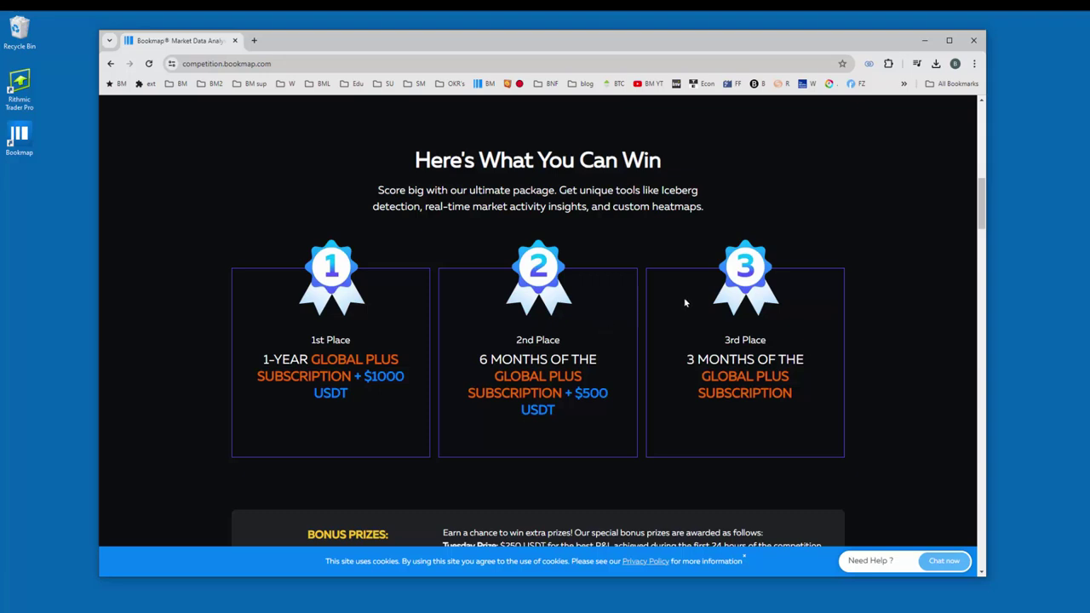
scroll(651, 267, "down", 1)
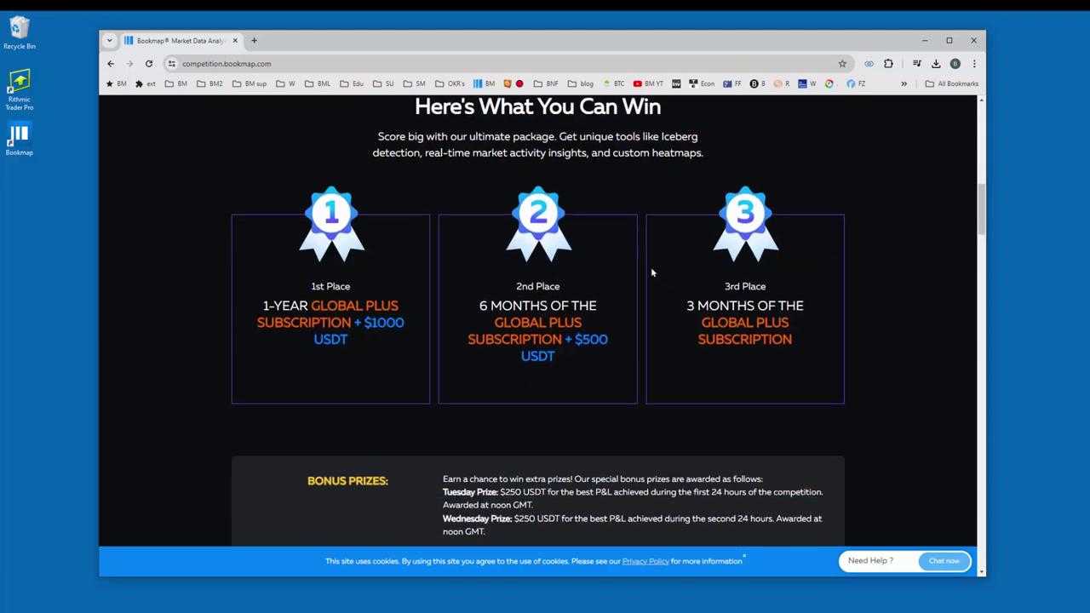
scroll(651, 271, "down", 2)
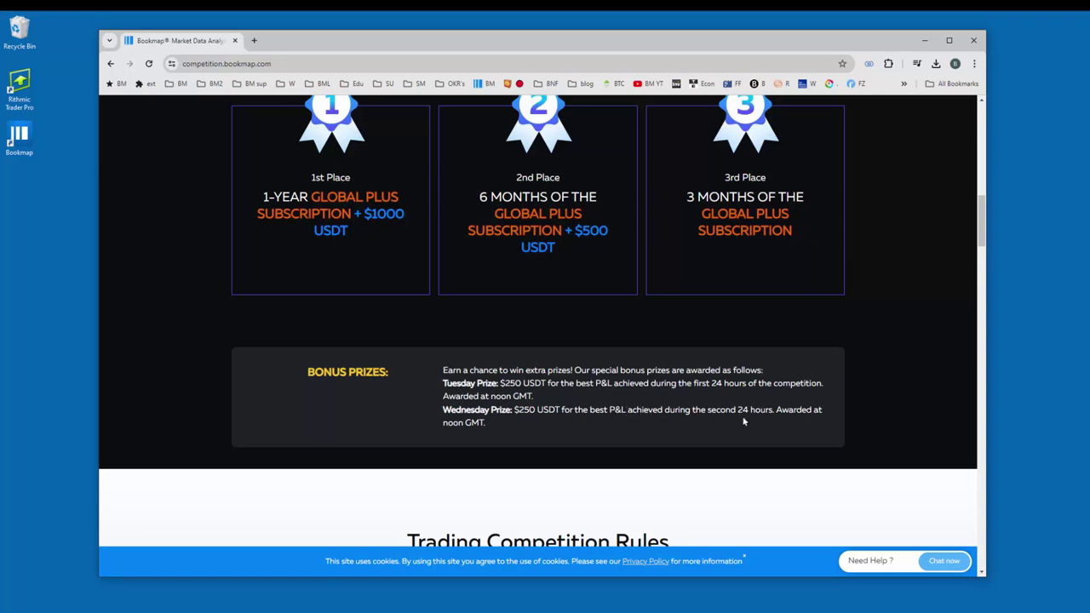
Expand the Time & Duration, Trading Instrument and Starting Capital rules, scrolling down to the empty leaderboard.
scroll(593, 294, "down", 3)
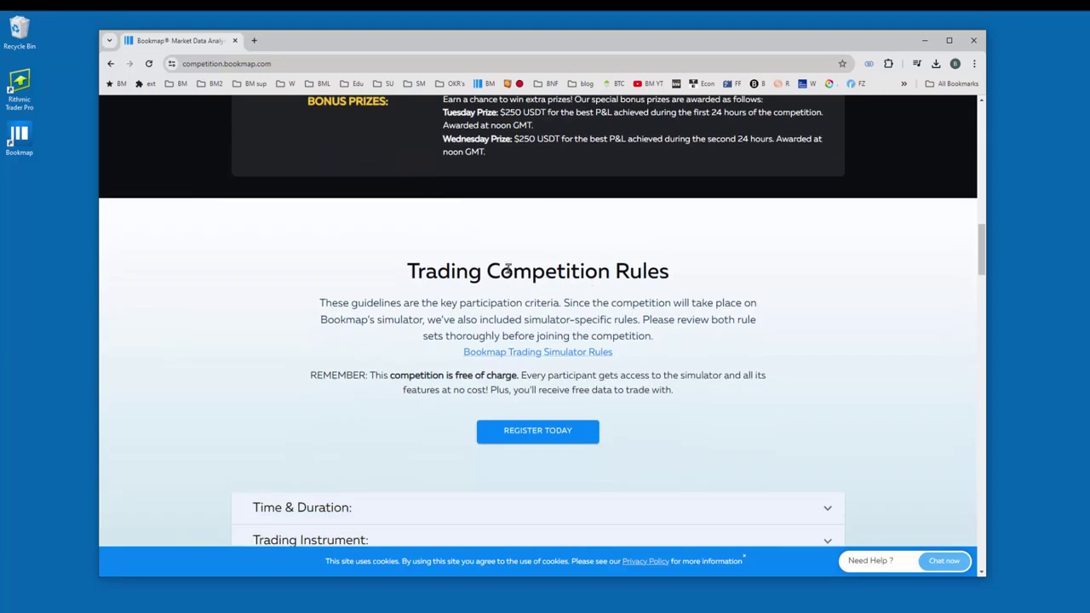
scroll(557, 282, "down", 2)
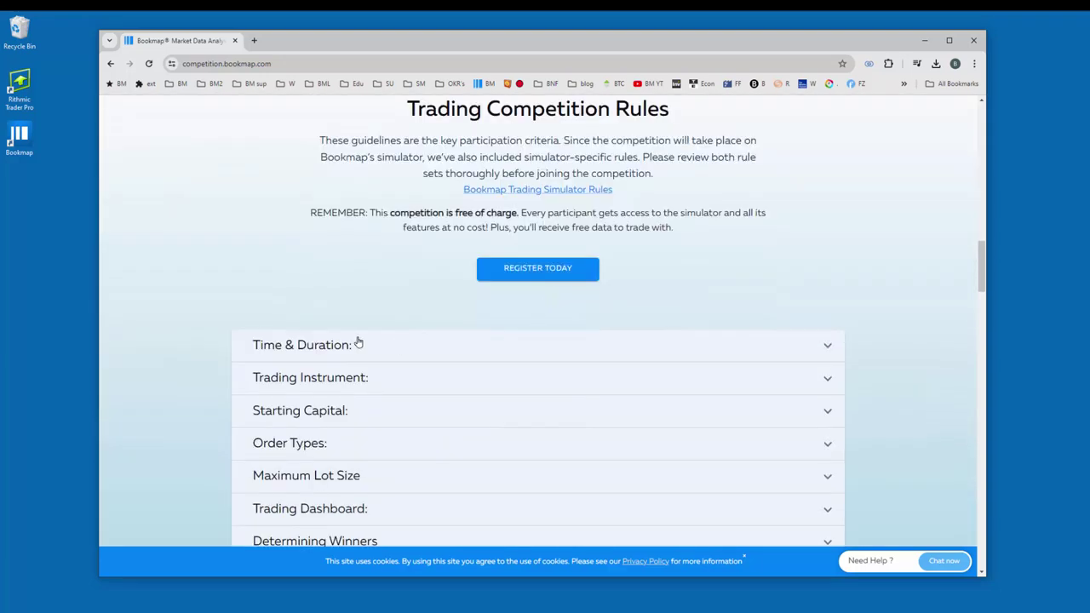
left_click(340, 347)
scroll(397, 341, "down", 1)
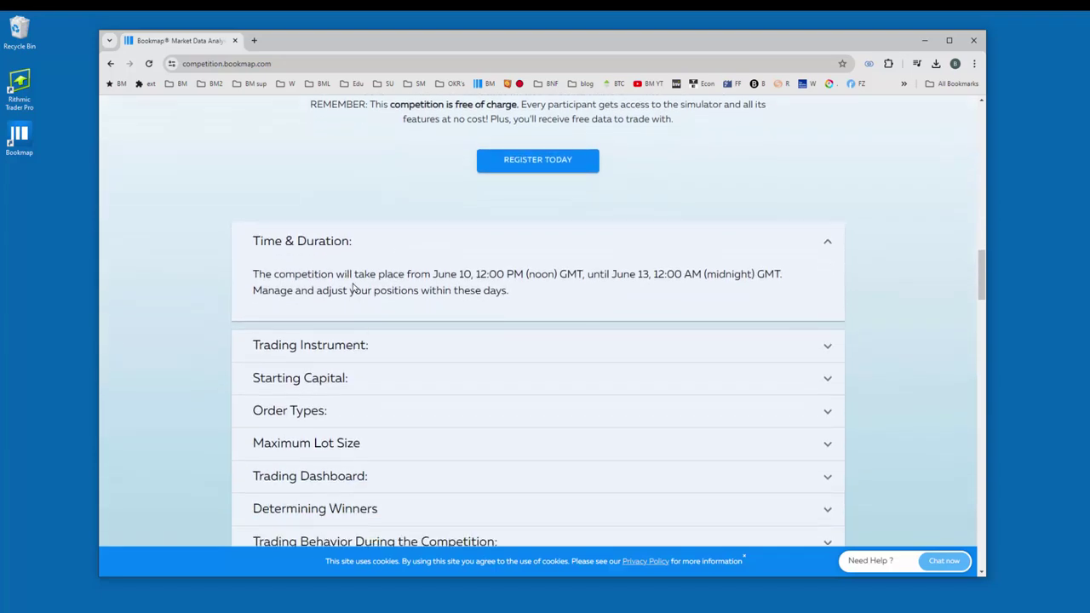
scroll(351, 274, "down", 1)
left_click(329, 236)
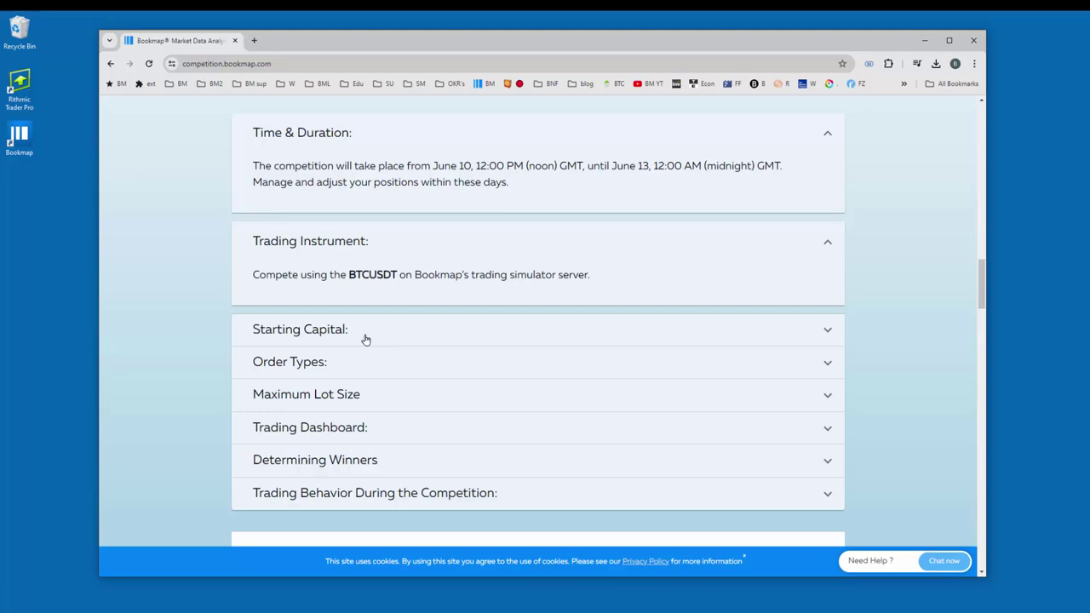
left_click(341, 326)
scroll(405, 286, "down", 2)
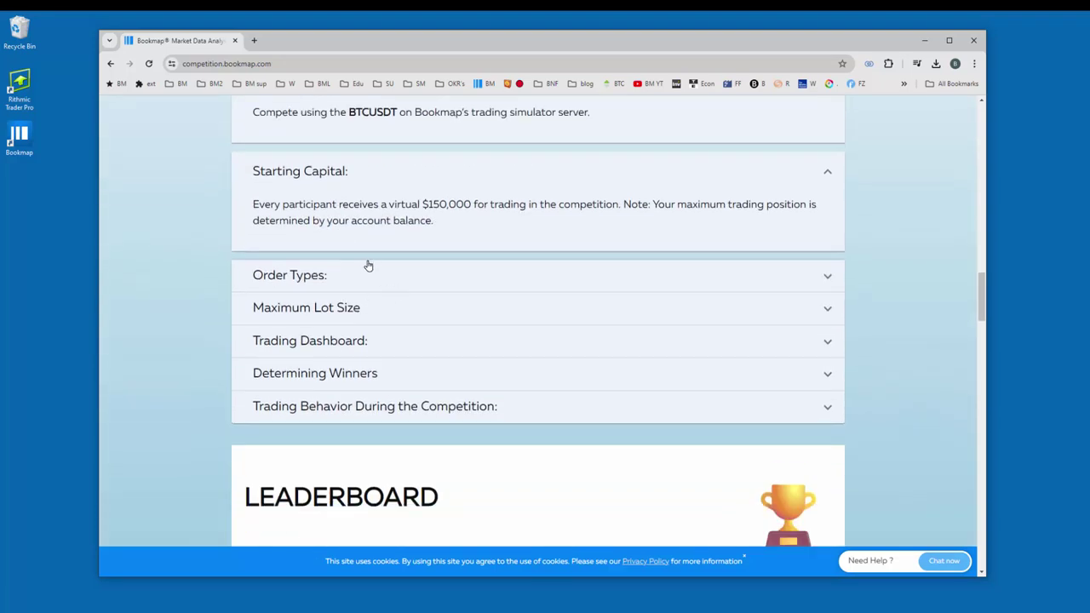
scroll(368, 264, "down", 2)
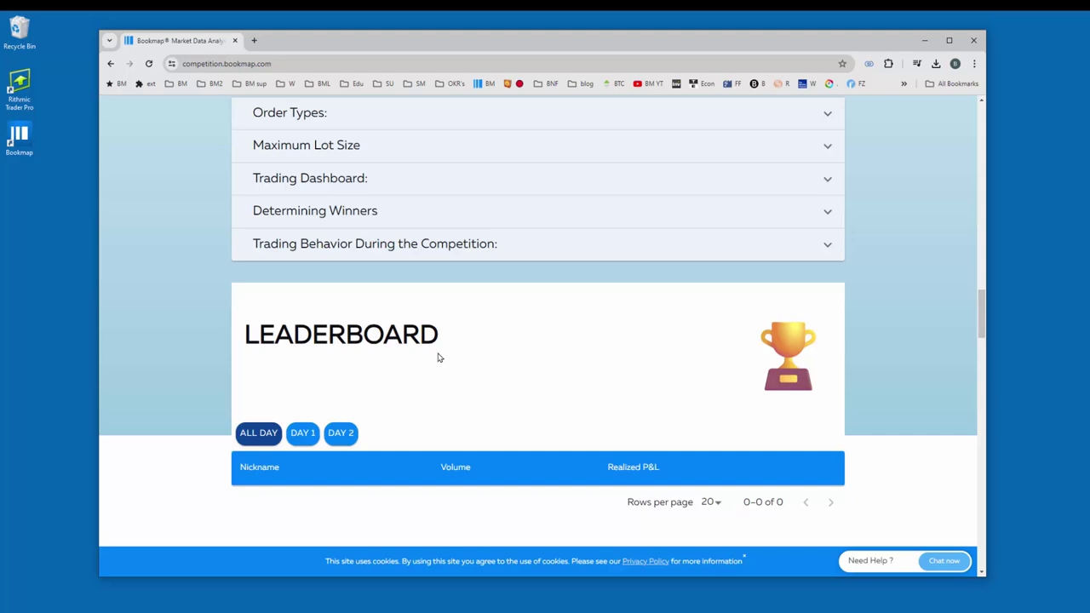
scroll(438, 357, "down", 5)
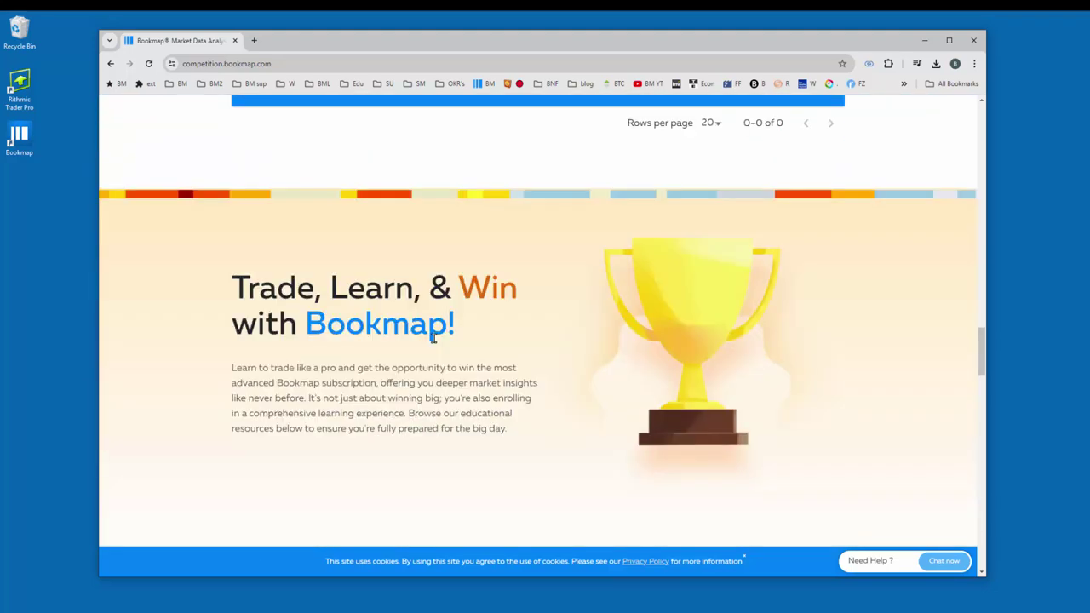
scroll(434, 337, "down", 5)
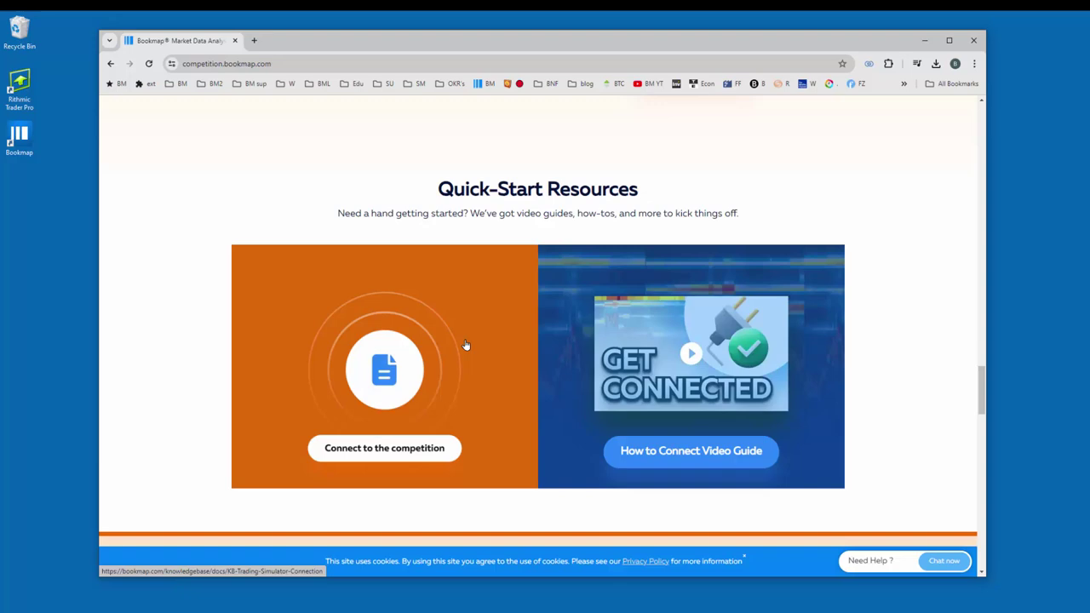
scroll(464, 342, "down", 5)
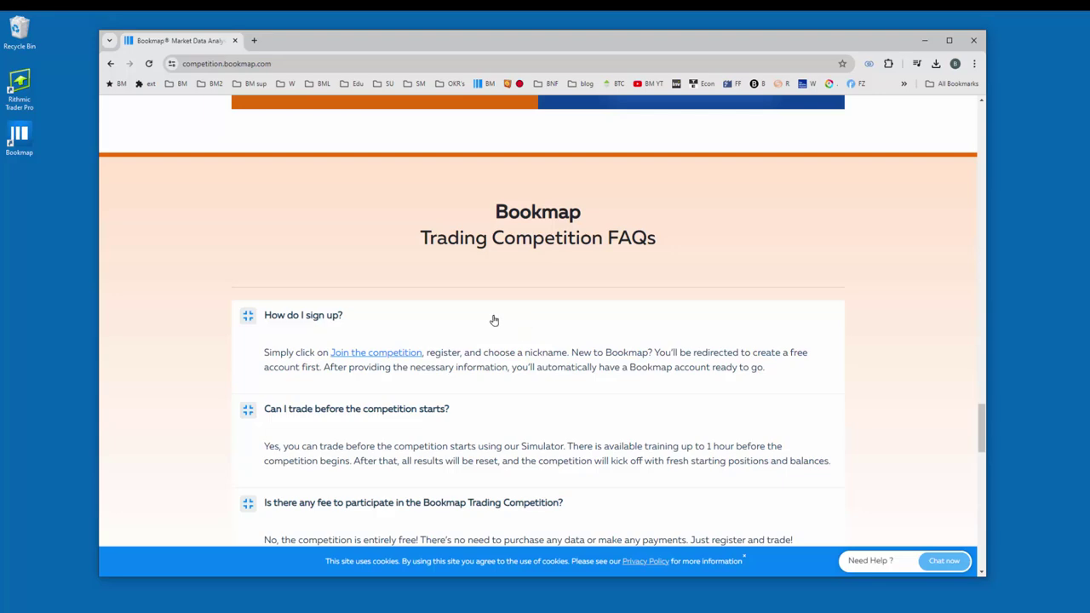
scroll(504, 330, "down", 2)
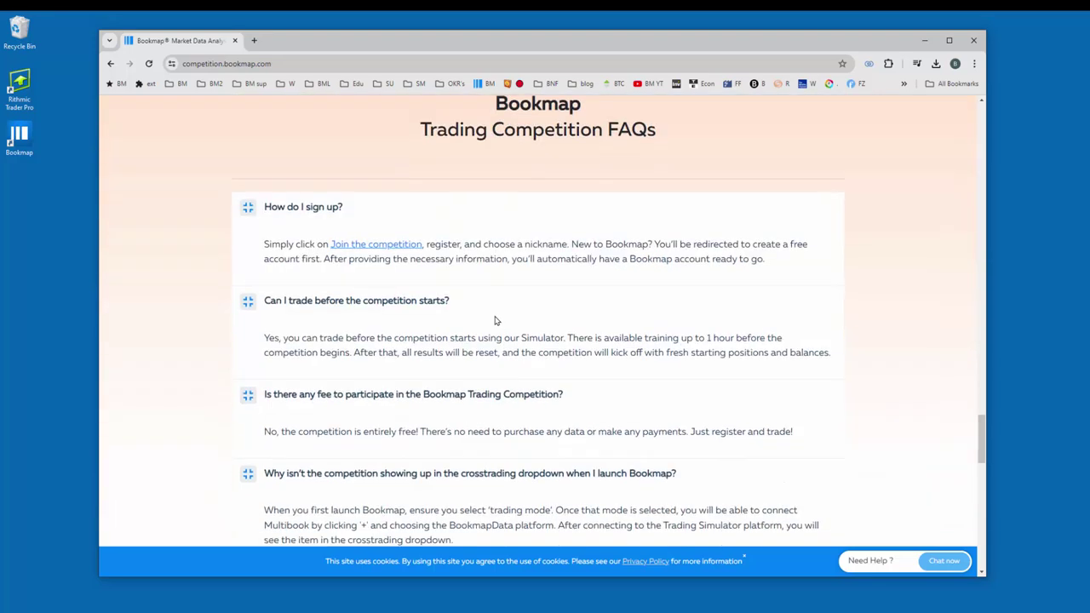
scroll(482, 299, "down", 3)
scroll(481, 304, "down", 6)
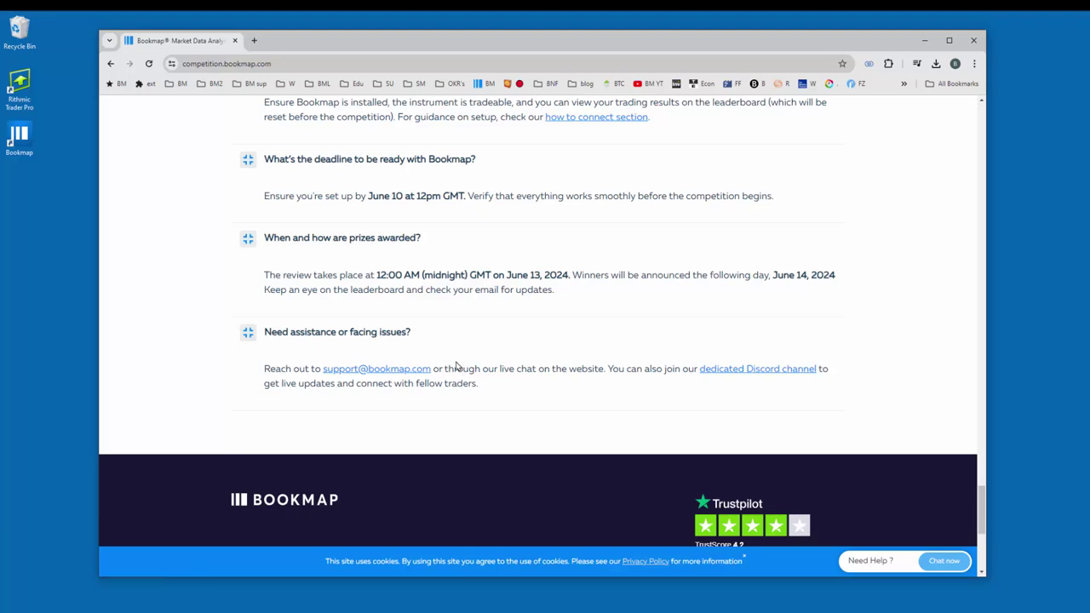
key("Home")
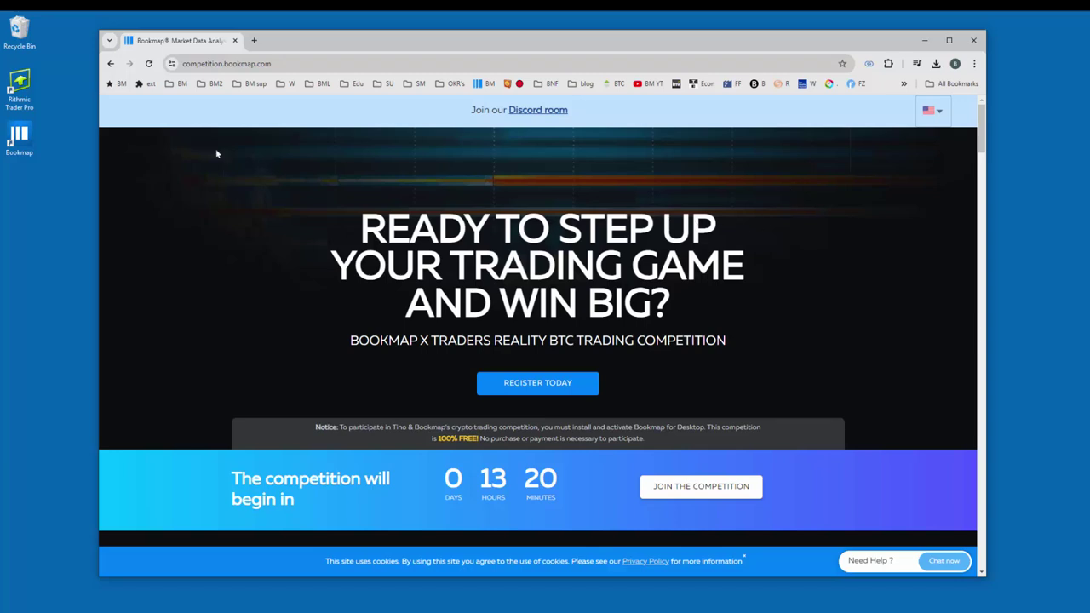
Launch Bookmap from the desktop in Trading mode with live data and order recording on.
double_click(19, 141)
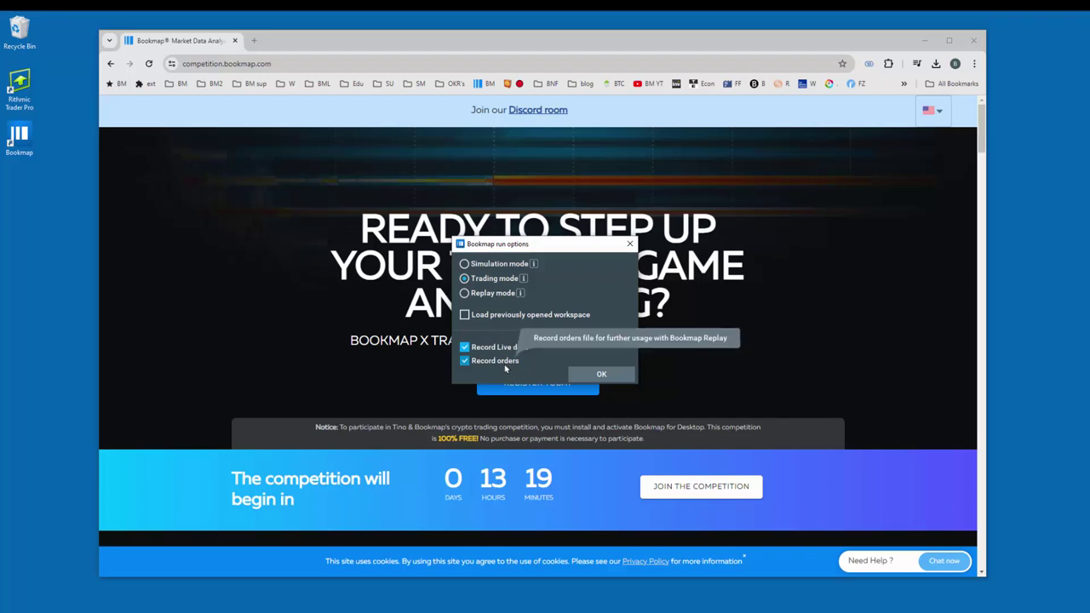
left_click(601, 375)
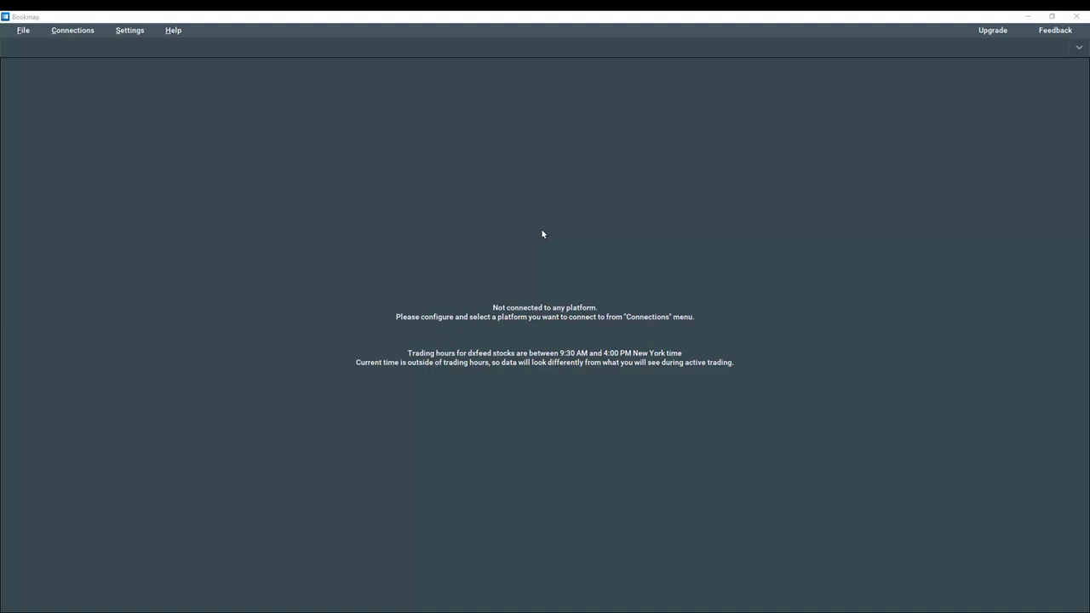
Open the platforms manager from the connection settings and install the BookmapData plugin.
left_click(69, 32)
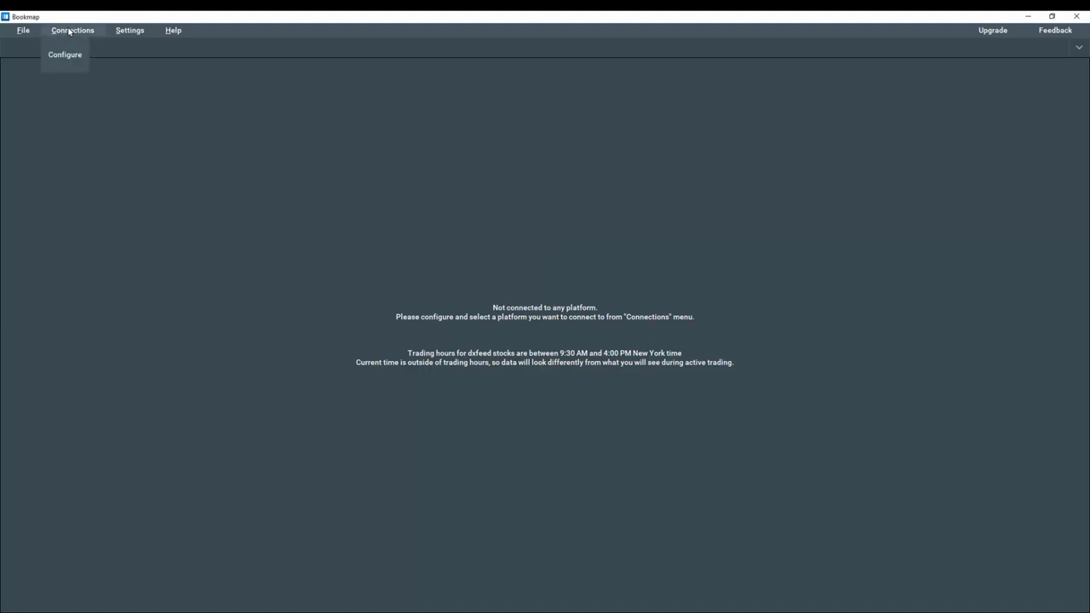
left_click(68, 56)
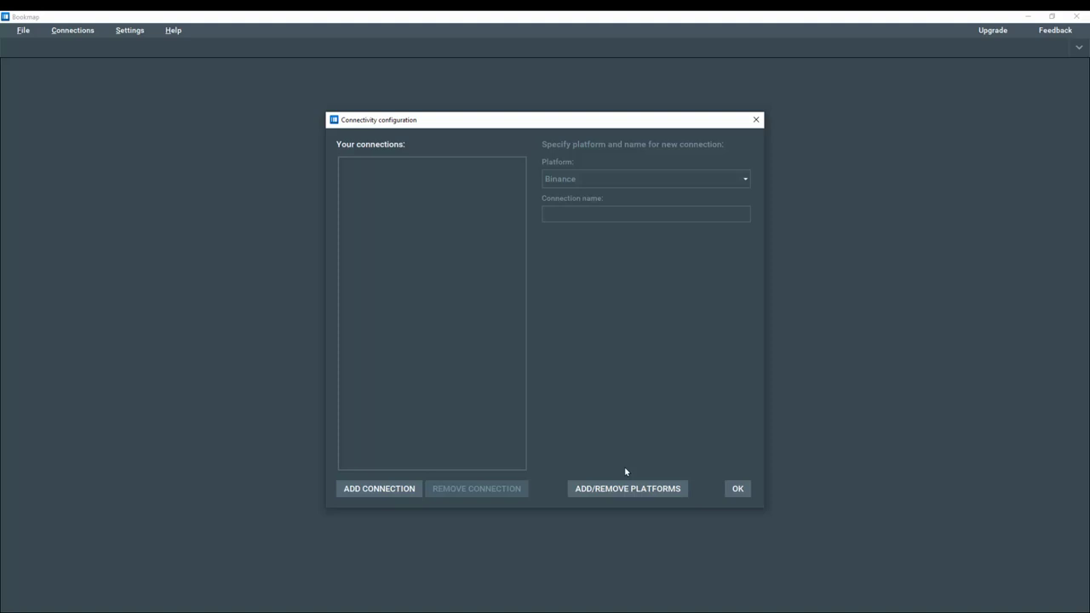
left_click(642, 490)
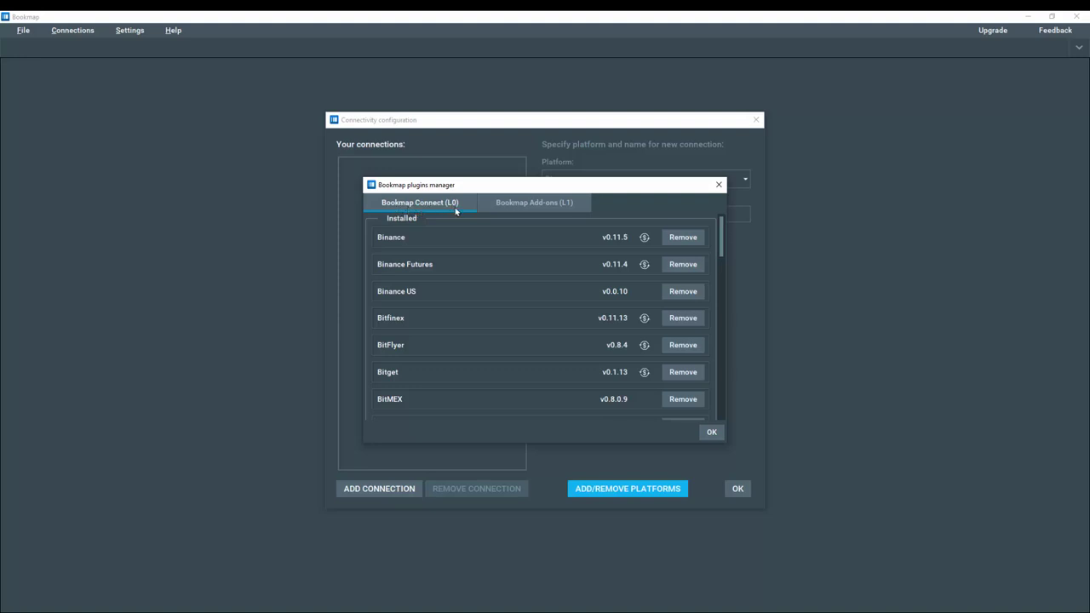
left_click_drag(721, 237, 722, 266)
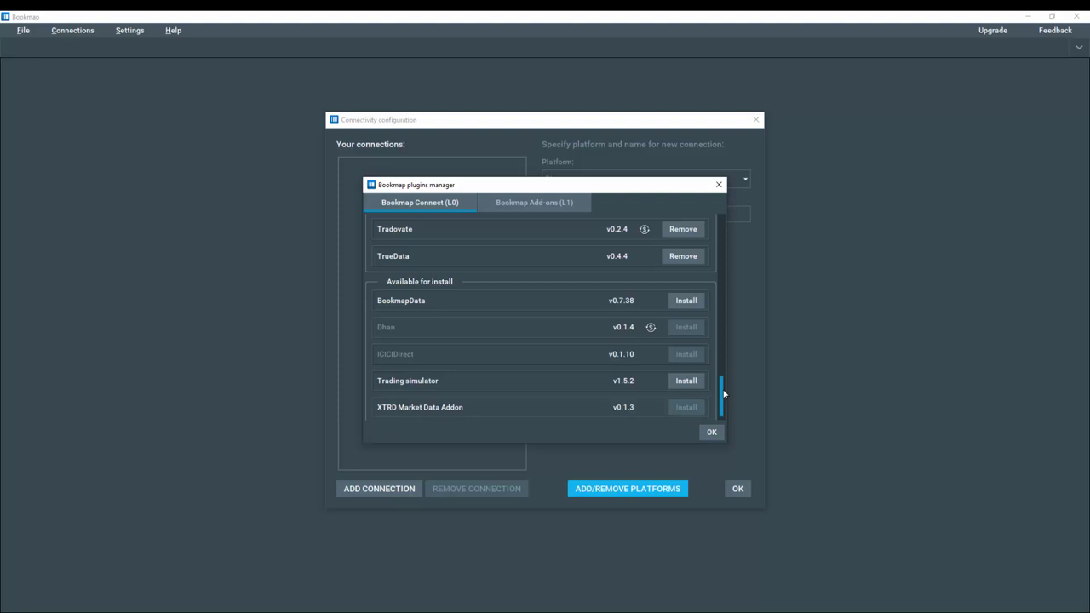
left_click_drag(724, 394, 724, 403)
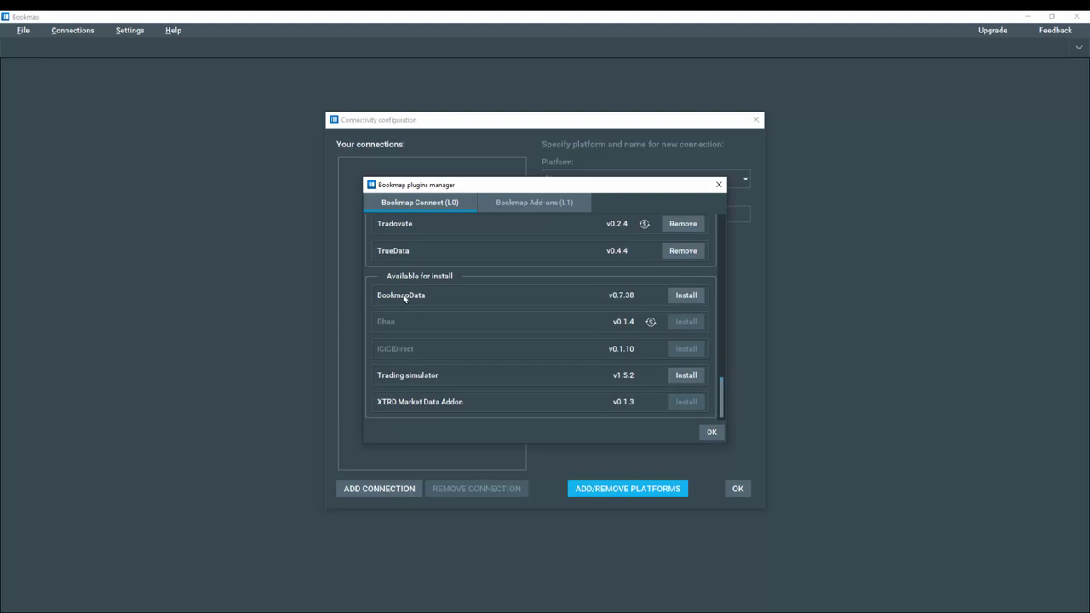
left_click(694, 296)
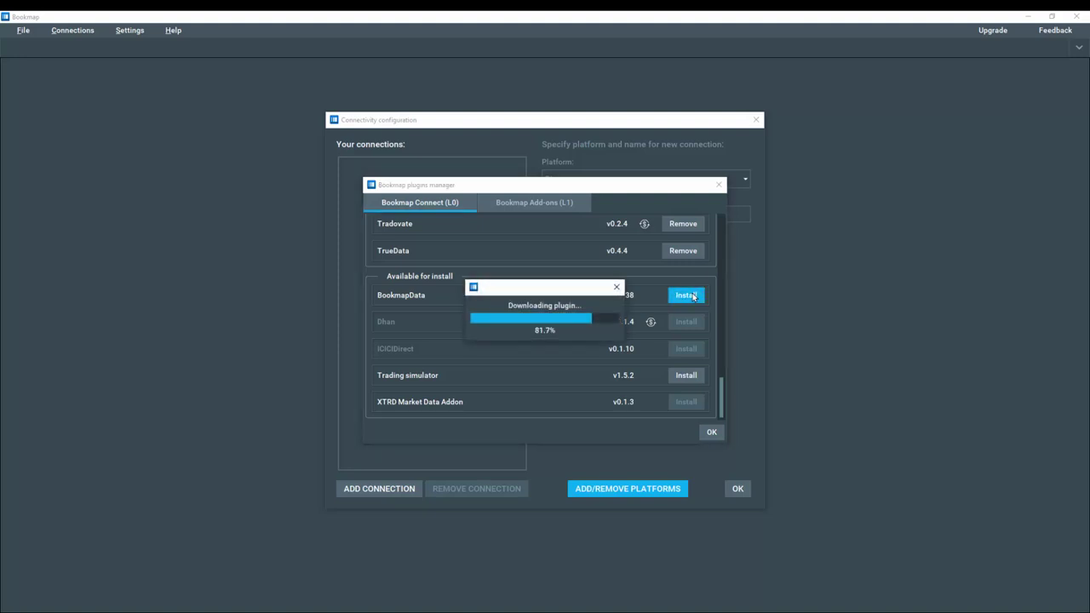
left_click(653, 331)
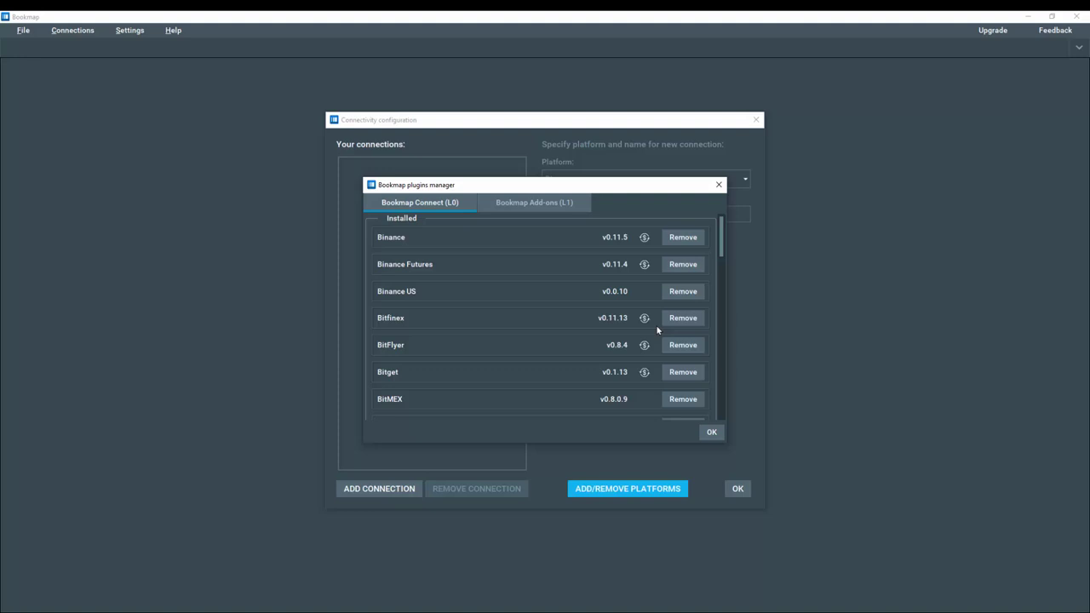
Install the Trading simulator plugin as well.
left_click_drag(722, 240, 721, 410)
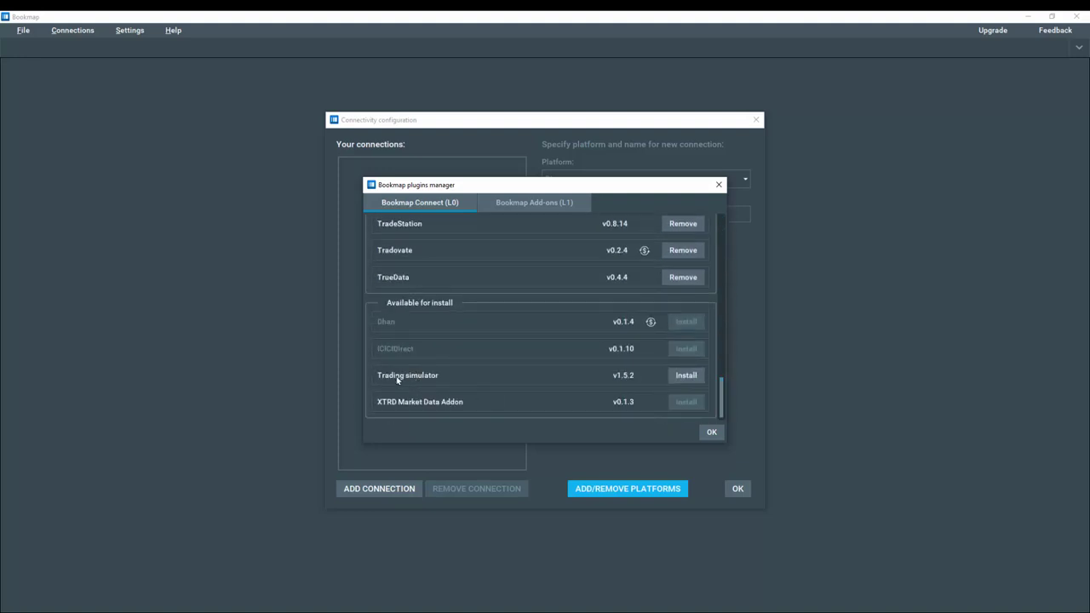
left_click(686, 377)
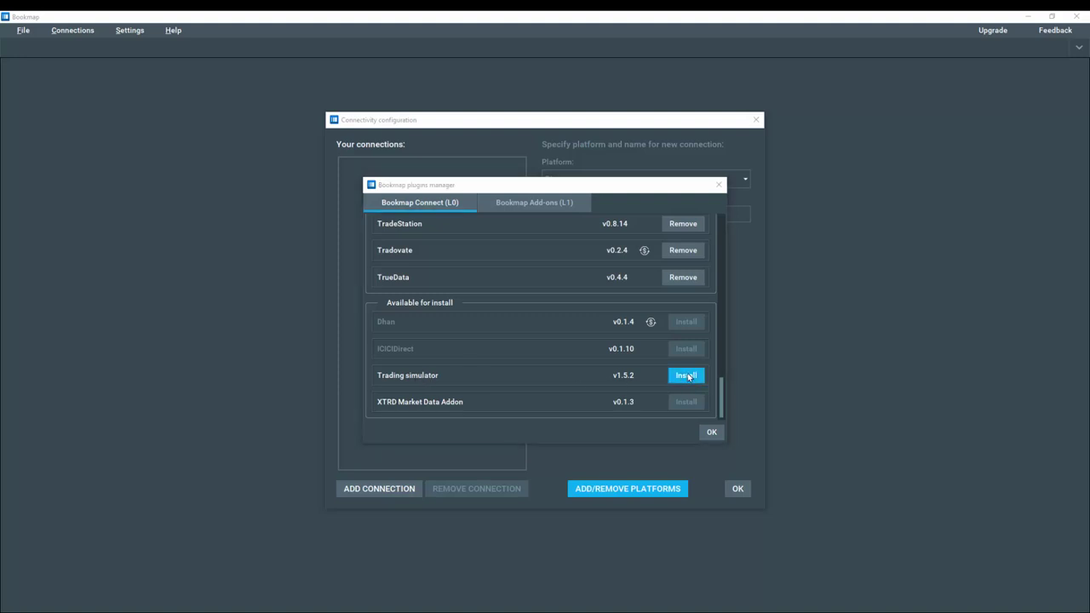
left_click(643, 332)
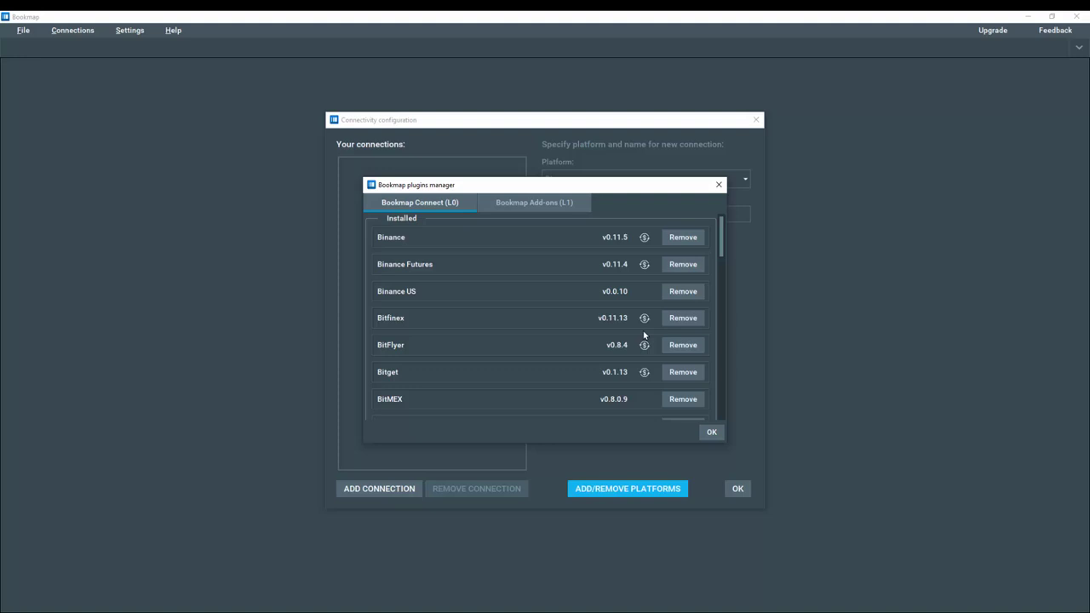
Close the plugins manager and add a new connection using the Trading simulator platform.
left_click(712, 434)
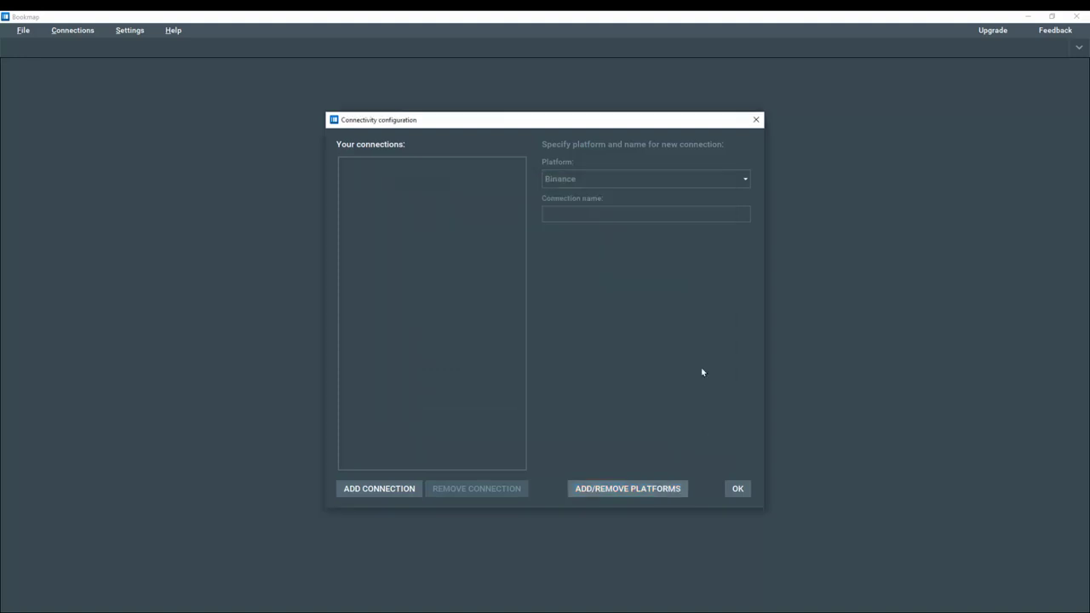
left_click(380, 490)
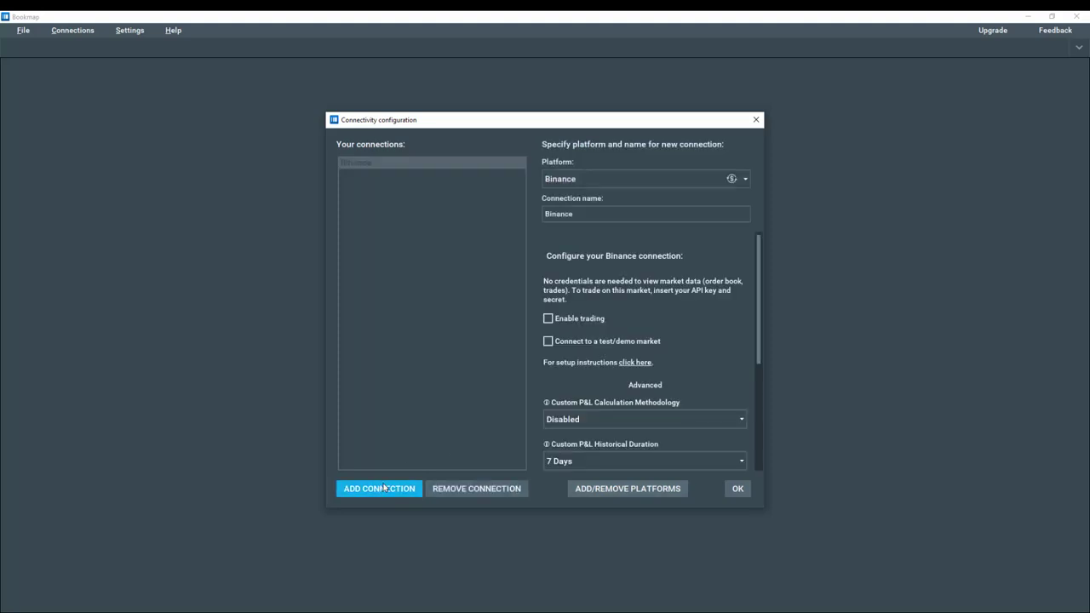
left_click(576, 179)
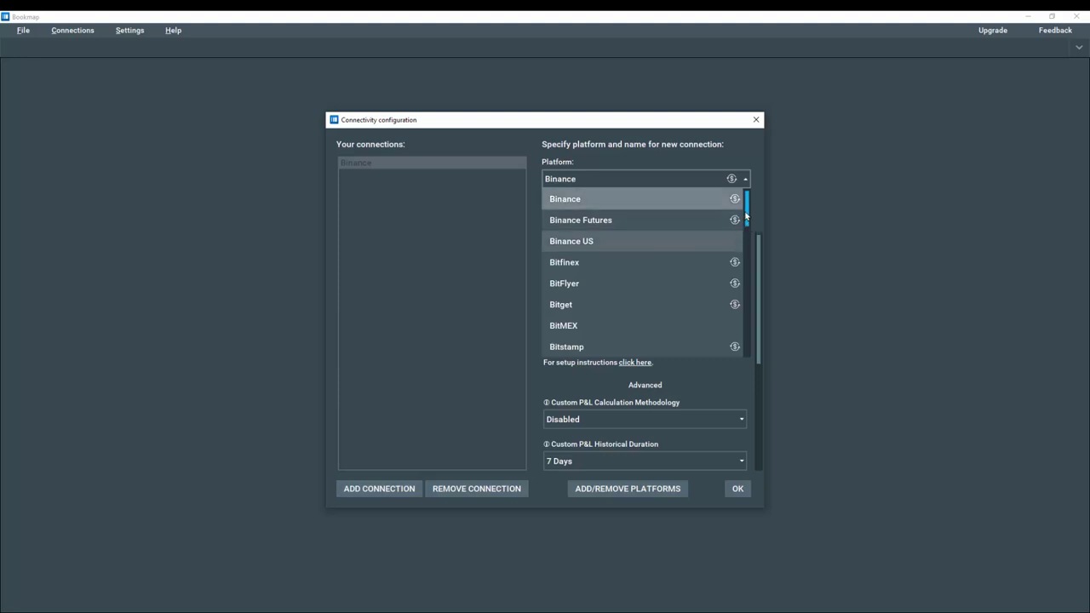
left_click_drag(747, 207, 745, 340)
left_click(613, 317)
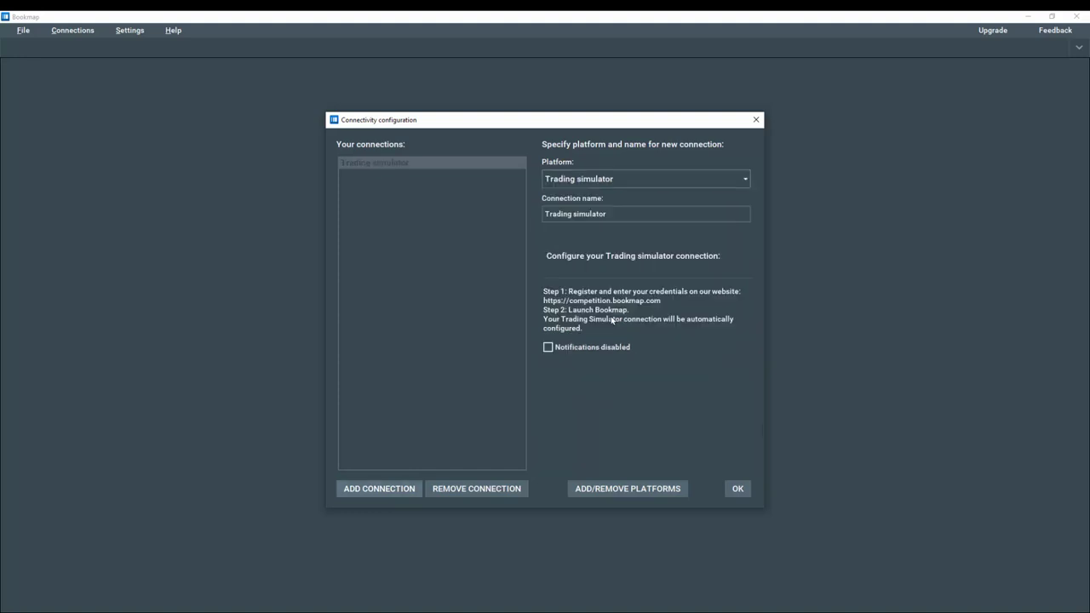
left_click(738, 489)
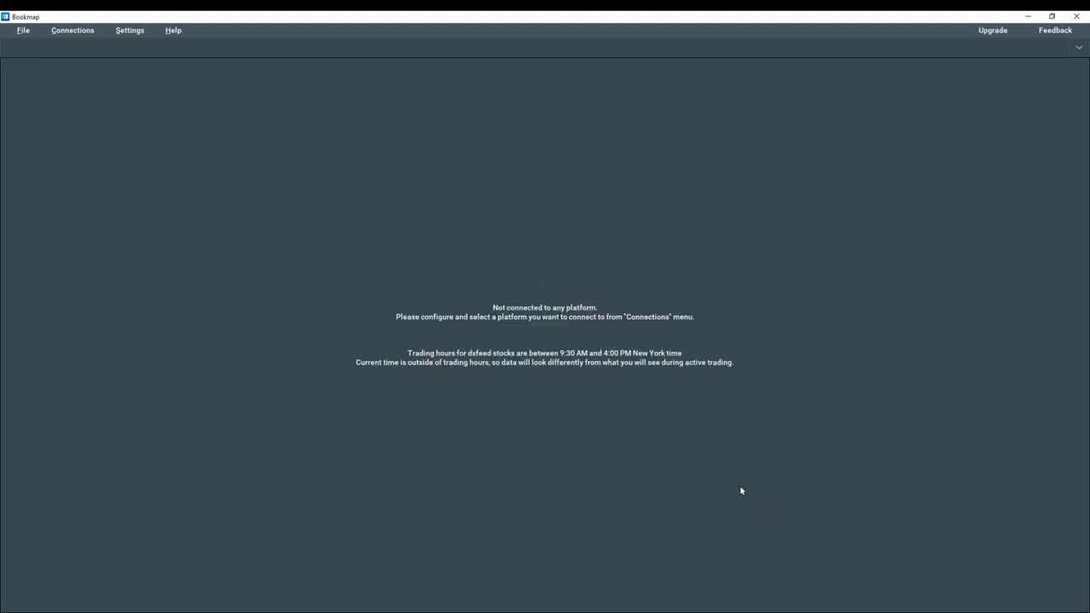
Add a second connection with BookmapData as its platform via Connections > Configure.
left_click(65, 34)
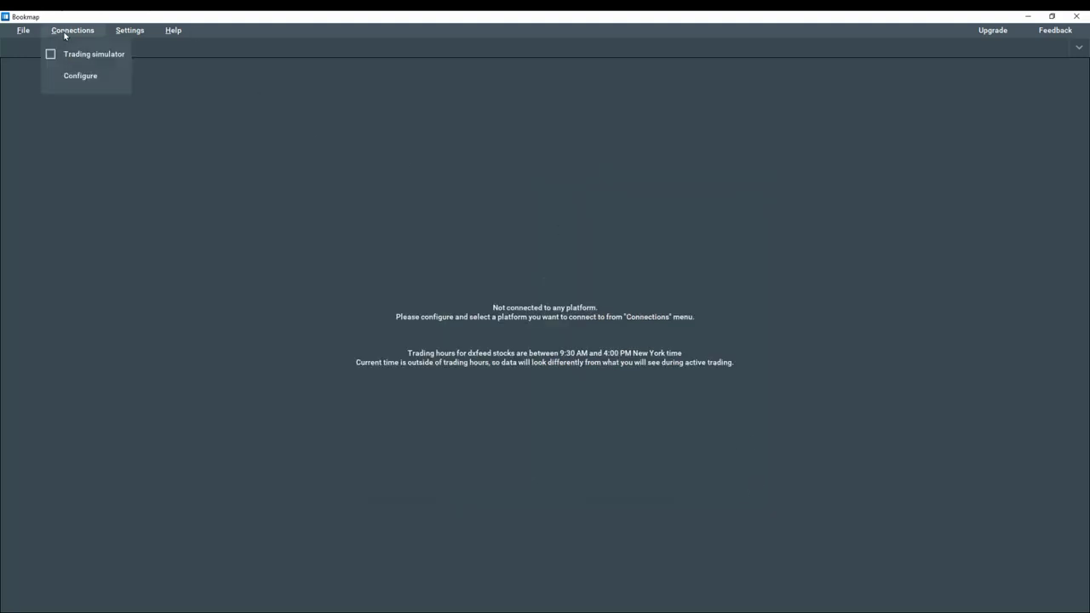
left_click(90, 77)
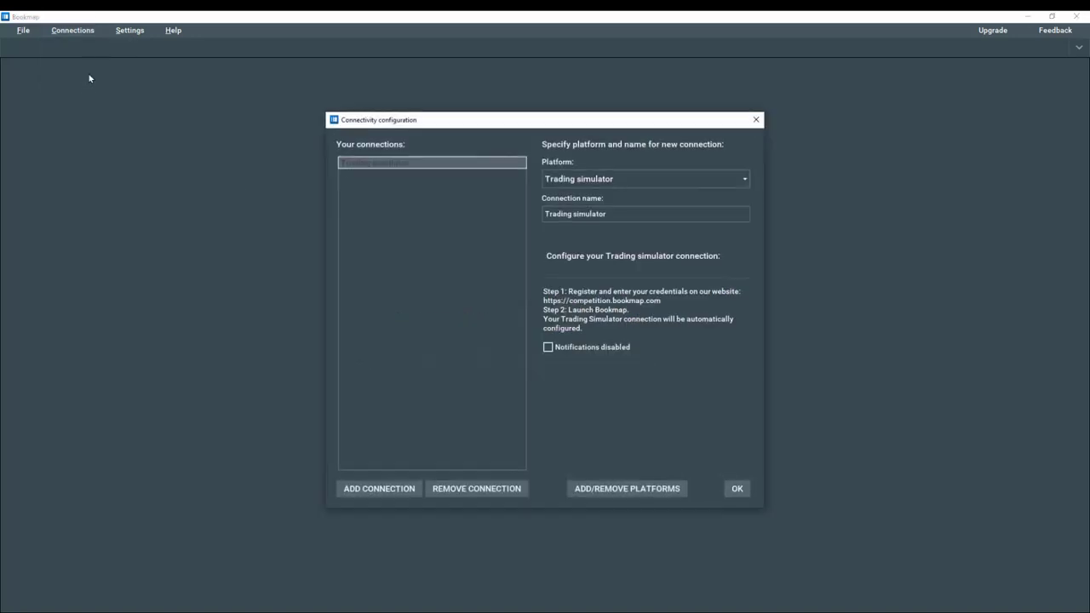
left_click(379, 490)
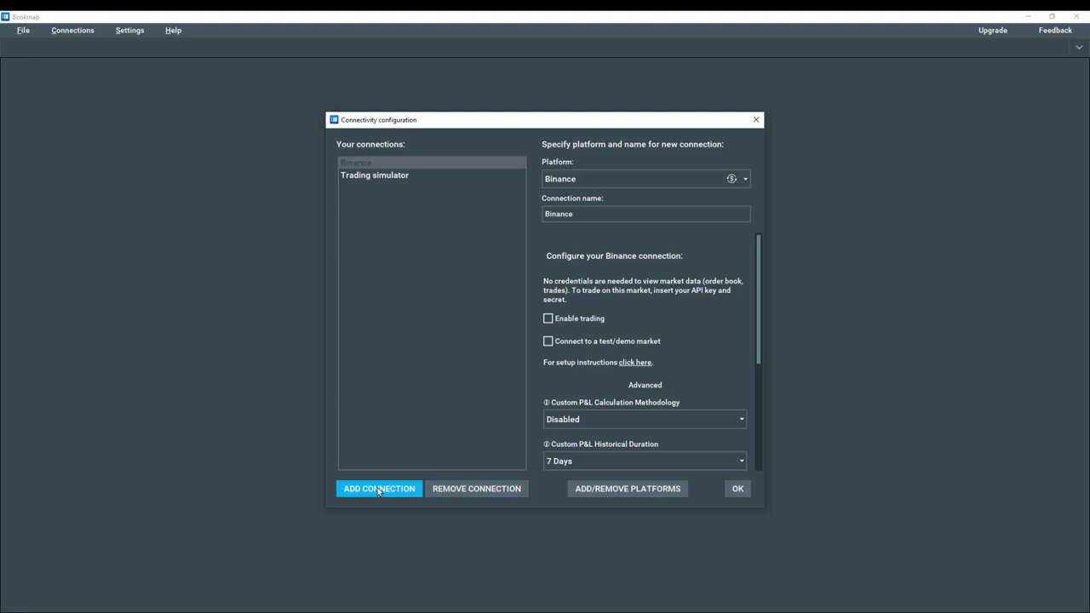
left_click(563, 178)
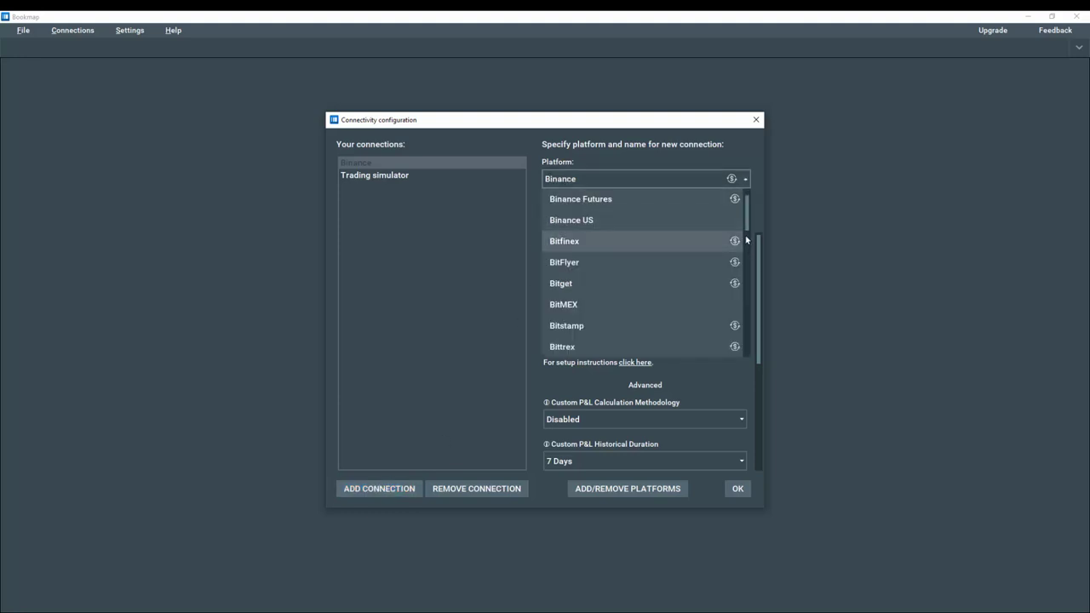
left_click_drag(747, 218, 748, 257)
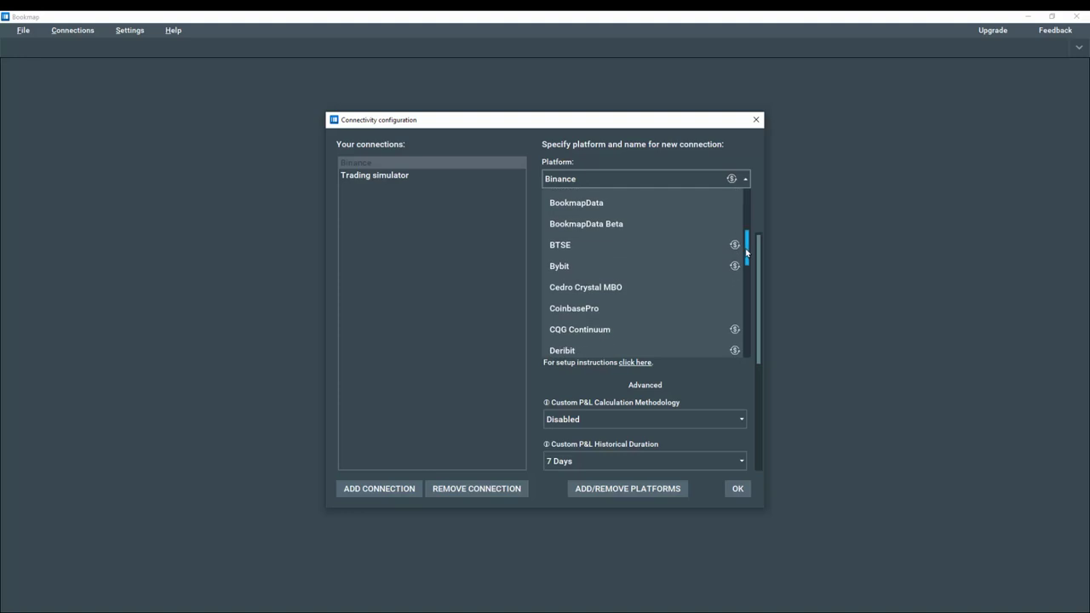
left_click(602, 203)
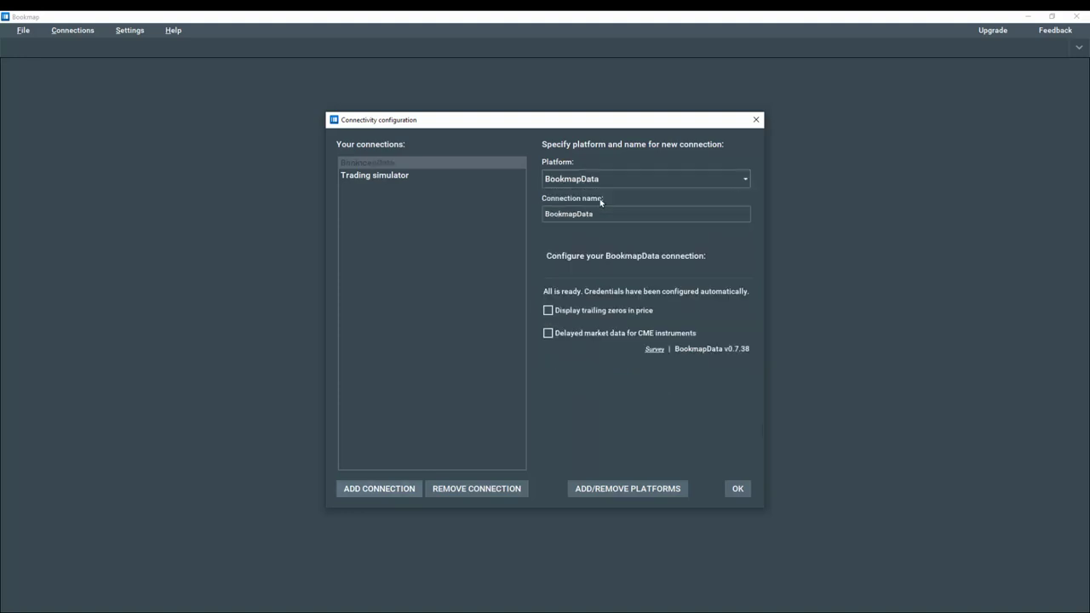
left_click(737, 489)
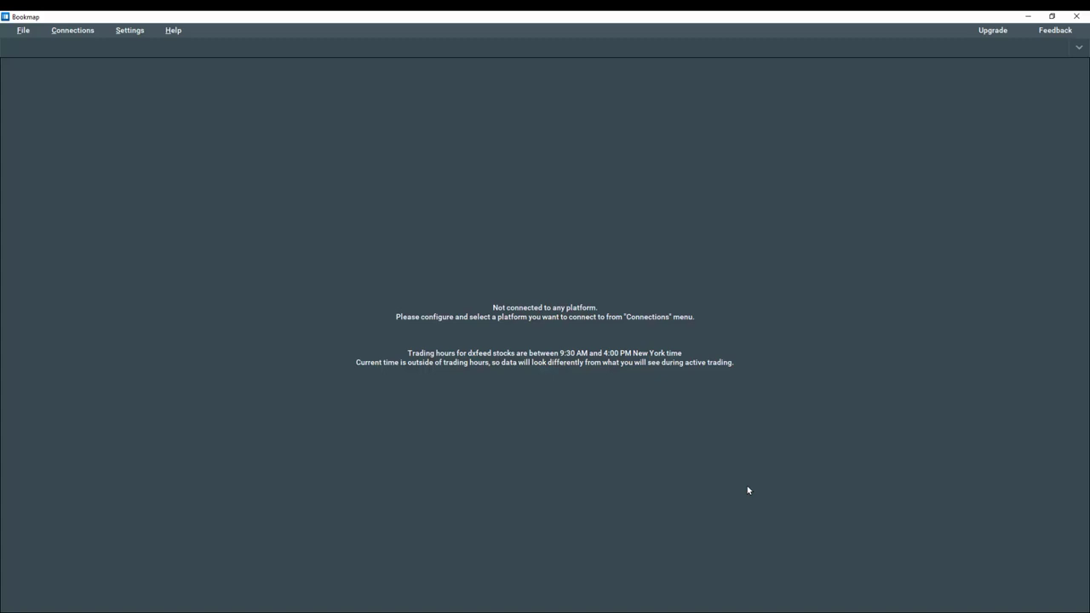
Tick BookmapData and Trading simulator in the Connections menu, then dismiss the competition notifications.
left_click(74, 31)
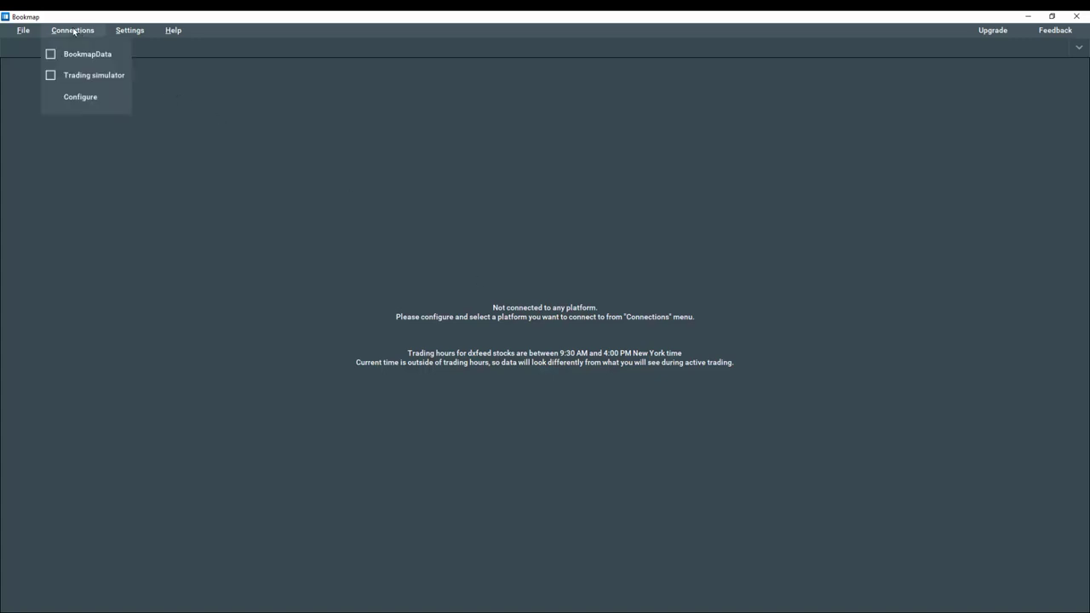
left_click(50, 54)
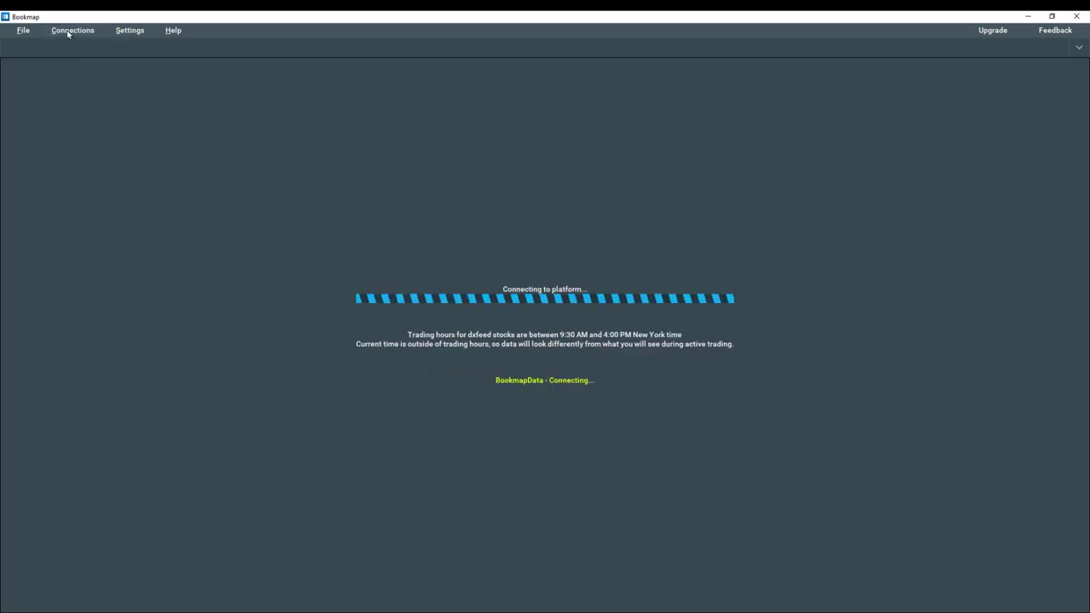
left_click(69, 32)
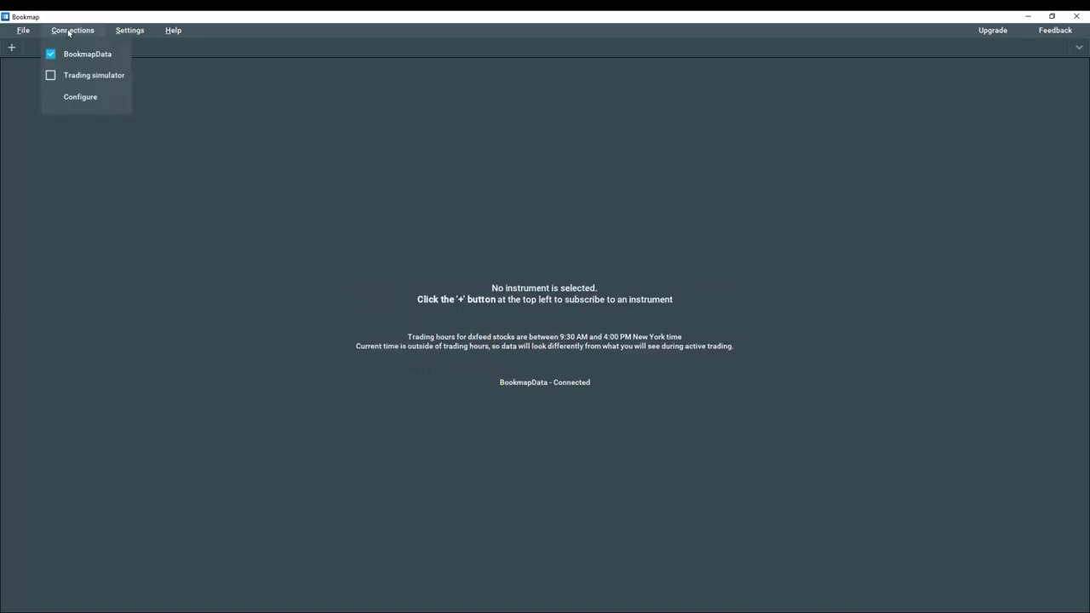
left_click(51, 75)
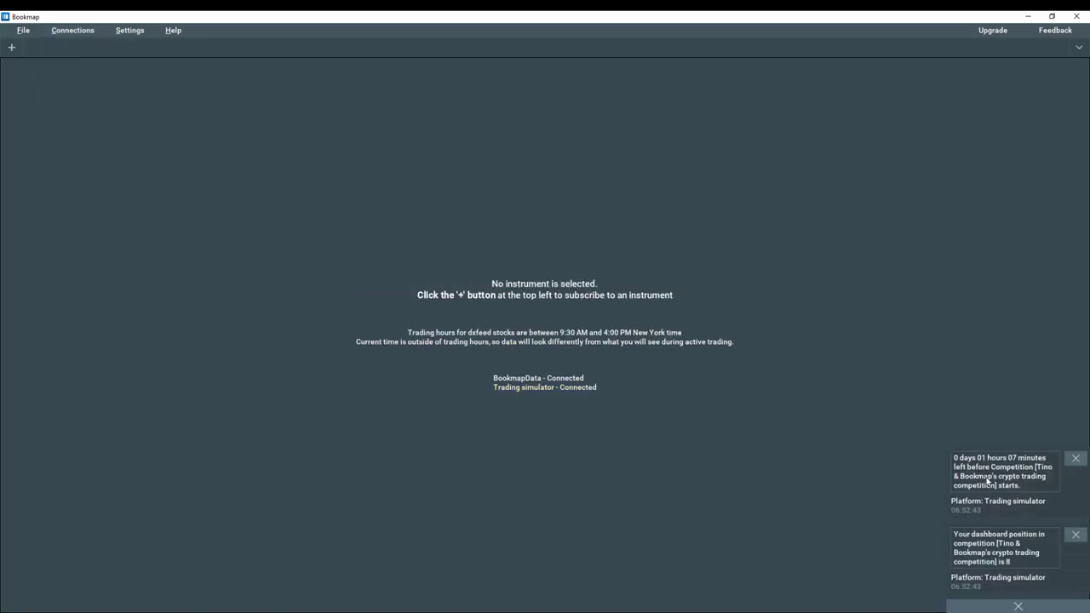
left_click(997, 608)
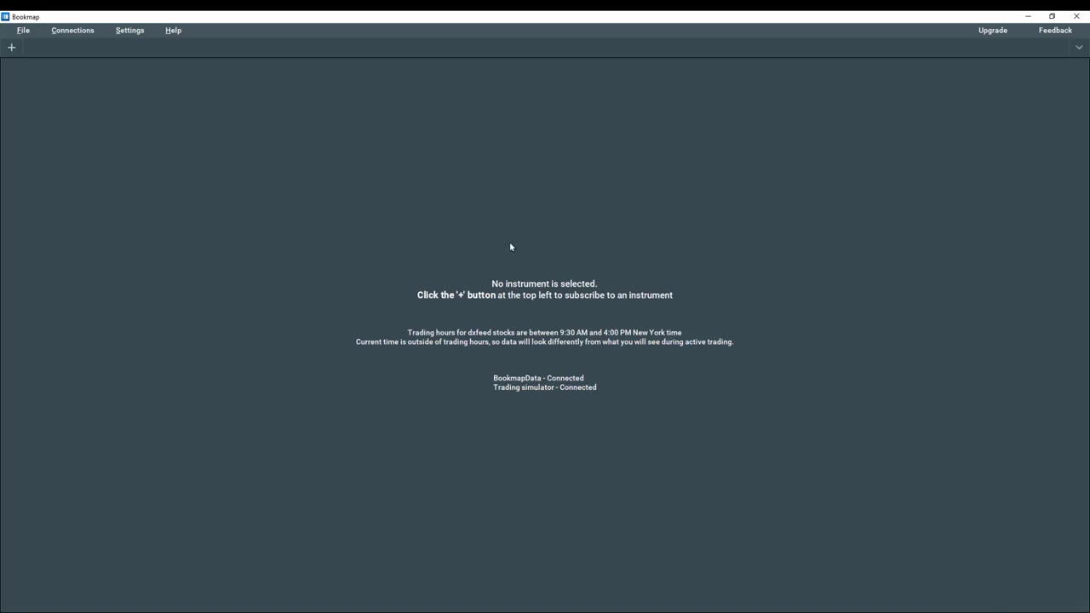
Subscribe to BTC-USDT on MULTIBOOK with instrument type COMPETITION.
left_click(12, 49)
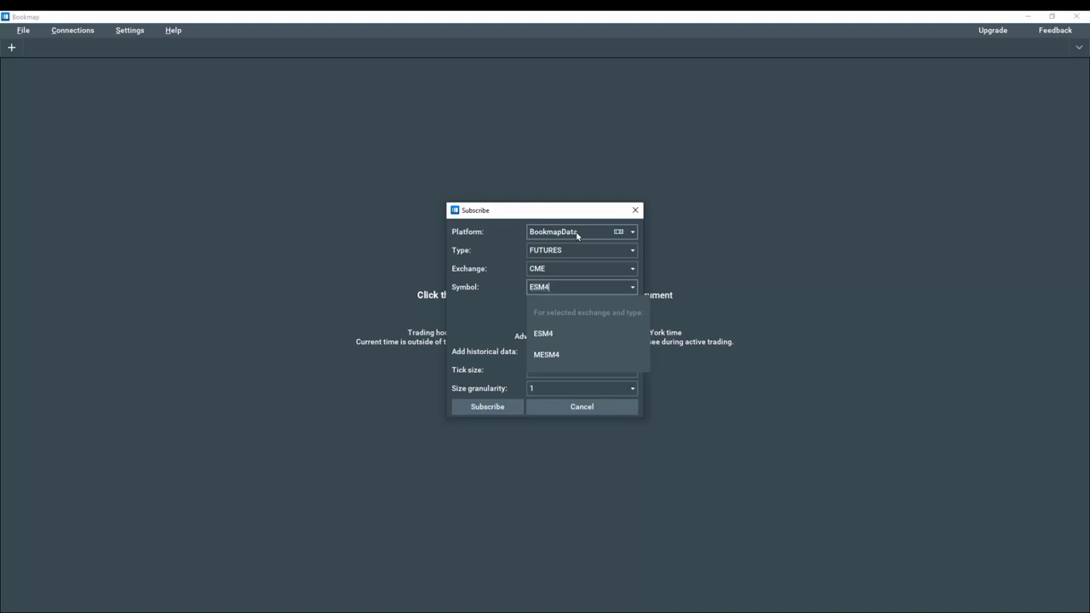
left_click(631, 252)
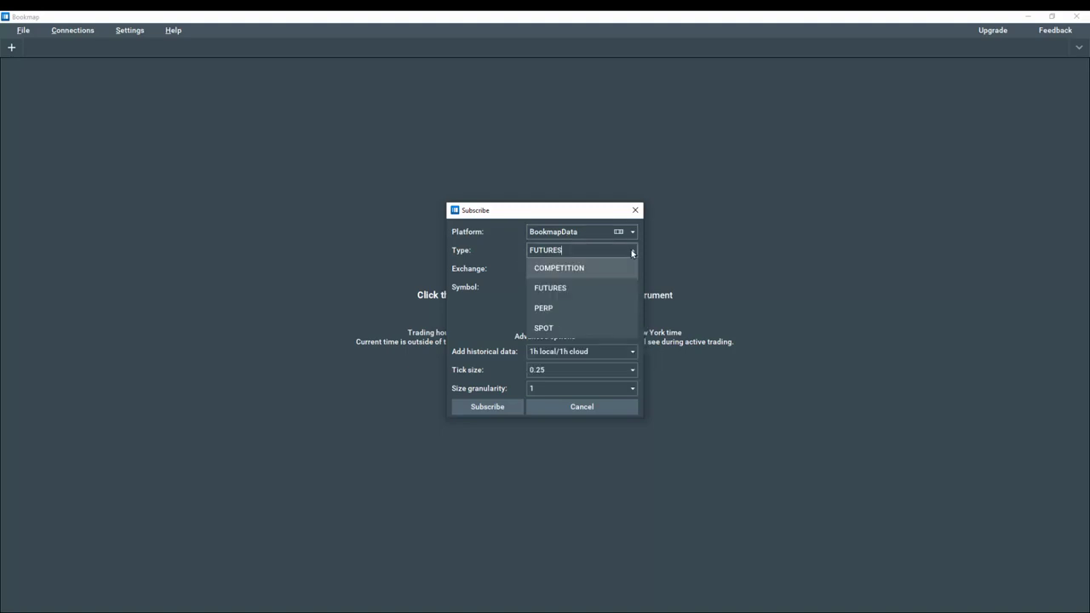
left_click(568, 269)
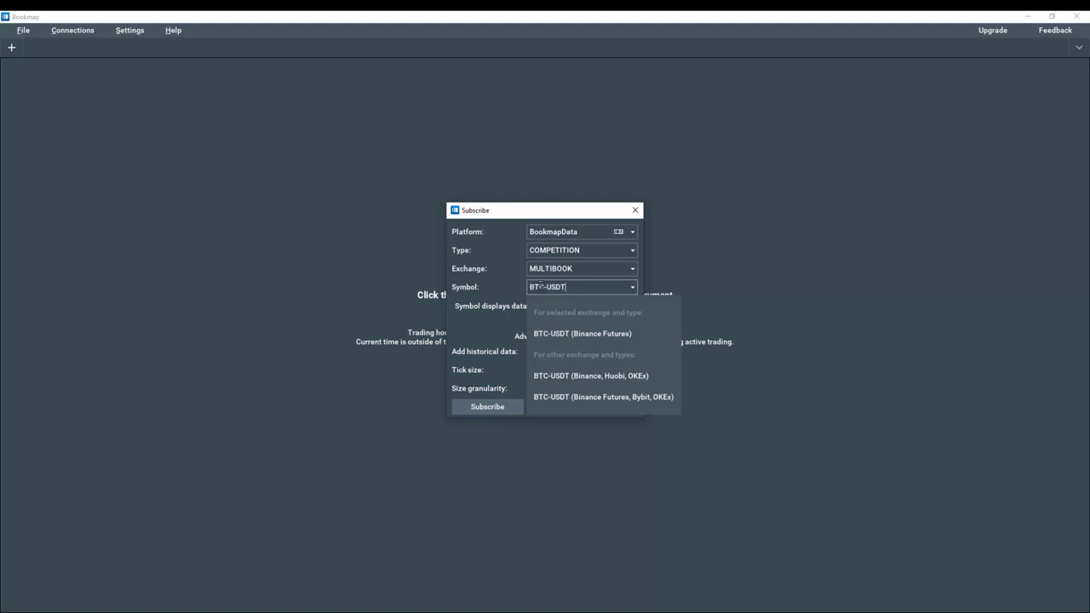
left_click(504, 254)
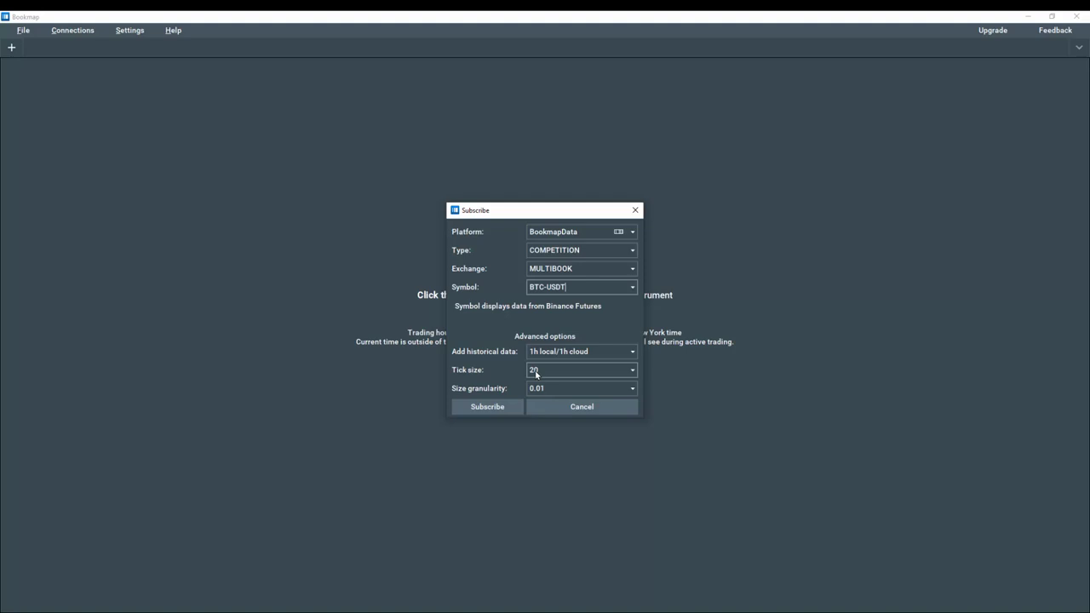
left_click(488, 407)
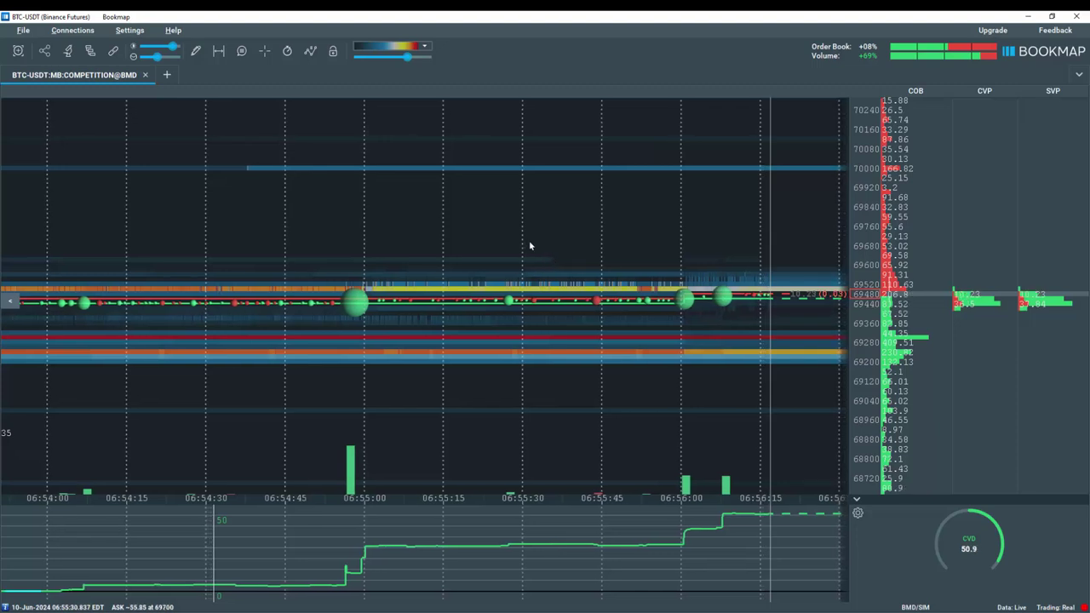
Show the Trade Control Panel and add a Cross instrument trading panel to it.
left_click(333, 53)
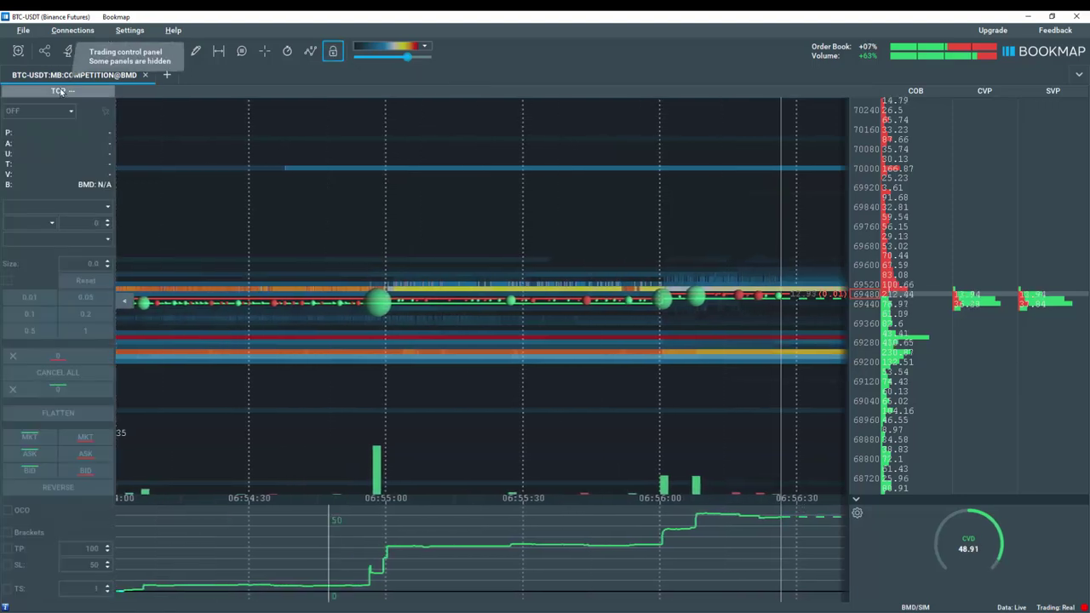
right_click(47, 142)
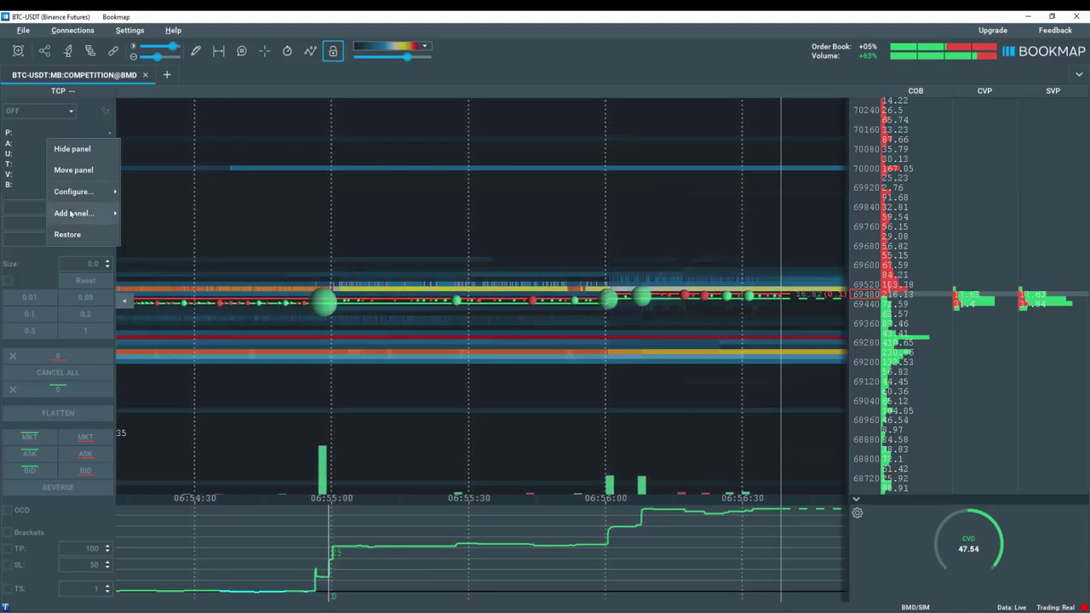
mouse_move(93, 213)
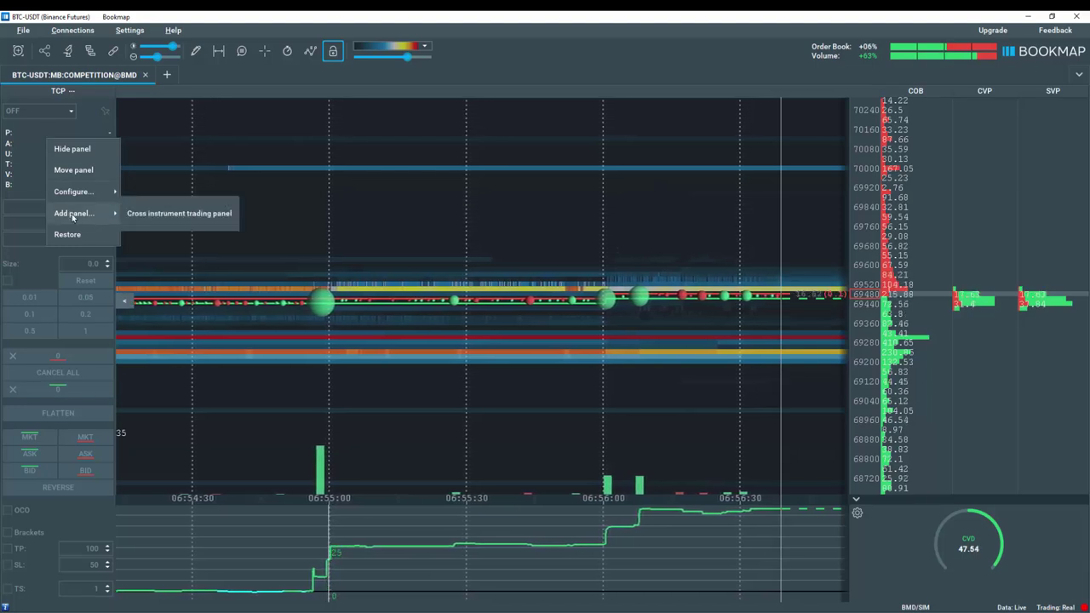
left_click(155, 217)
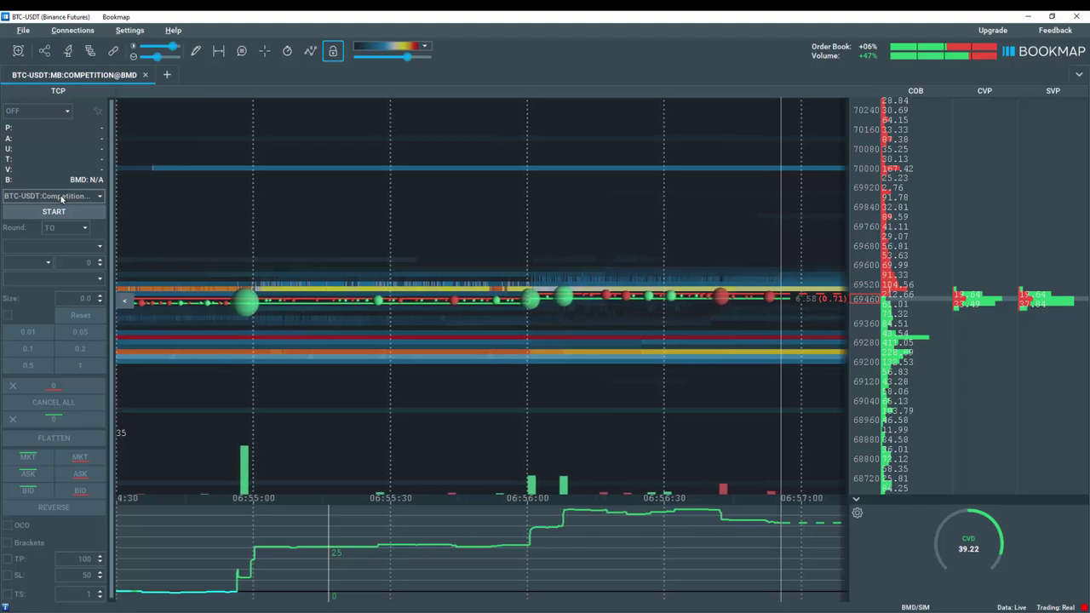
Start cross-trading the BTC-USDT chart through BTC-USDT:Competition@SIM and acknowledge the confirmation message.
left_click(74, 197)
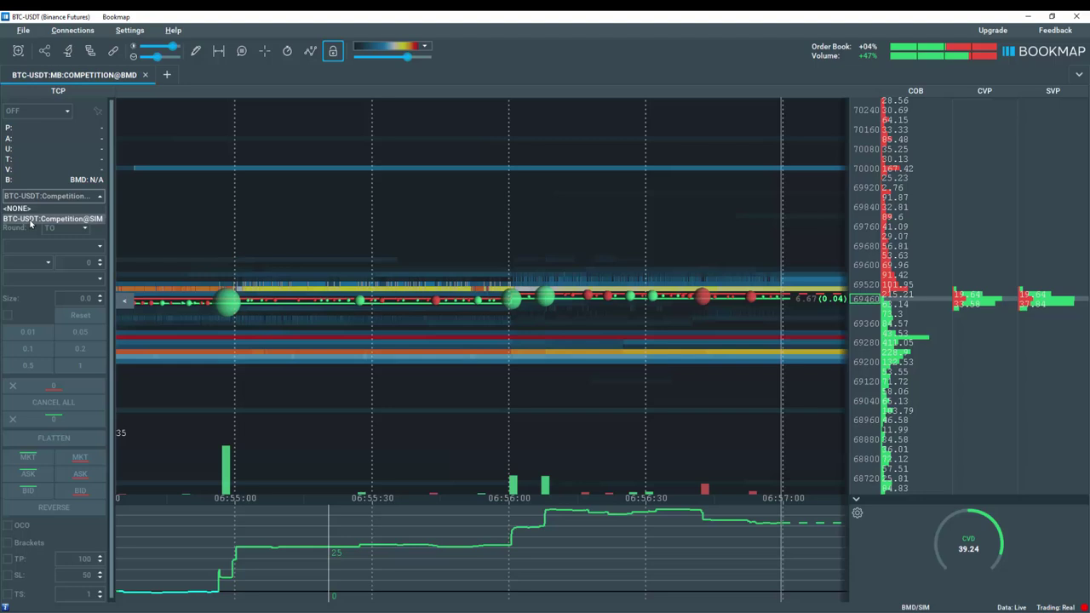
left_click(32, 220)
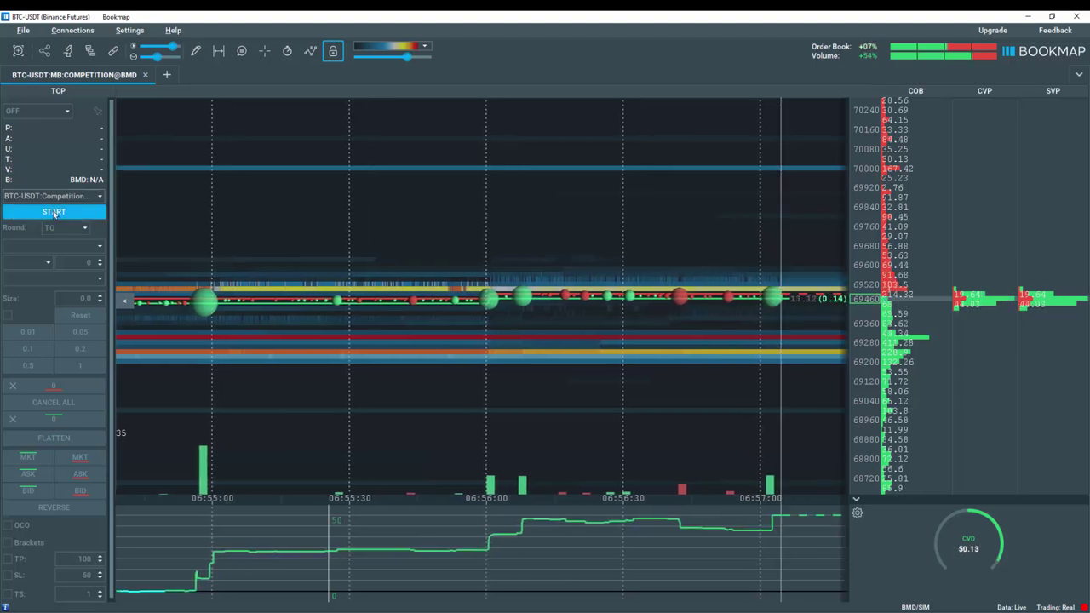
left_click(54, 213)
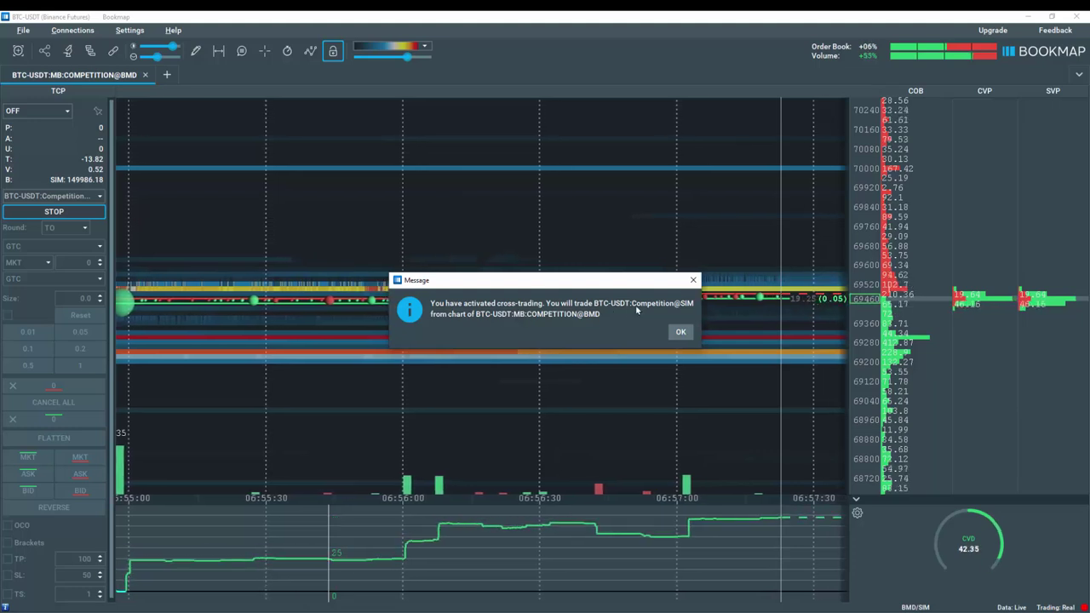
left_click(680, 333)
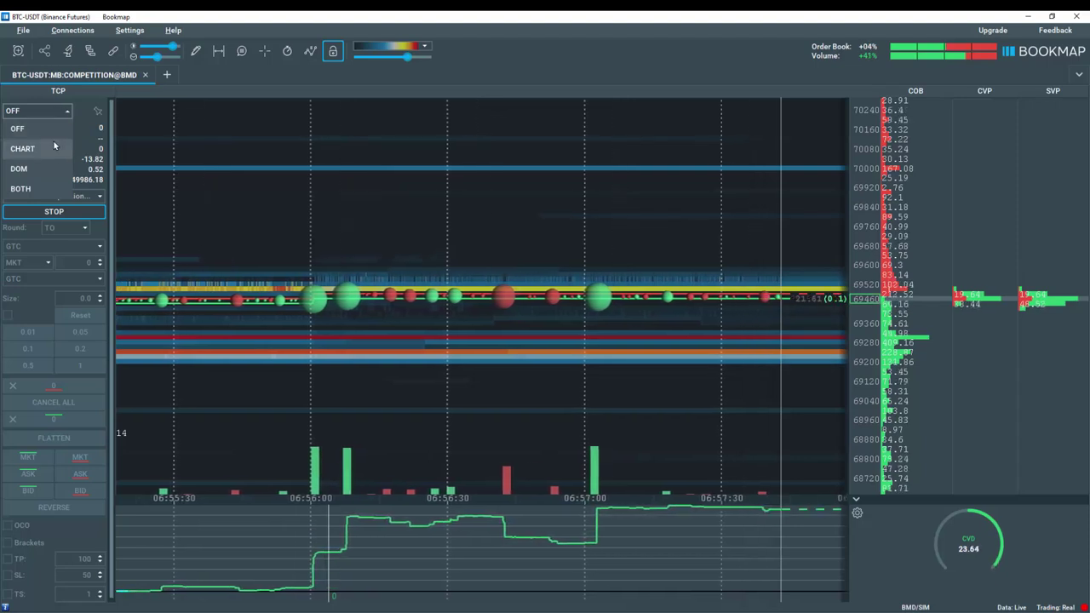
Switch TCP mode from OFF to BOTH and set the order size to 1.0.
left_click(34, 189)
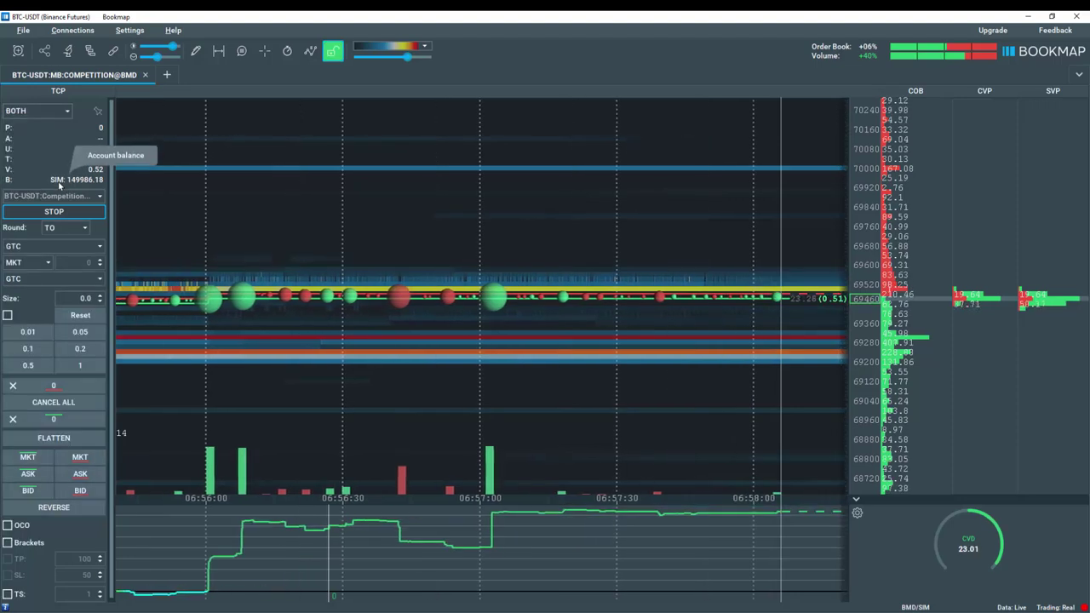
left_click(79, 367)
left_click(78, 367)
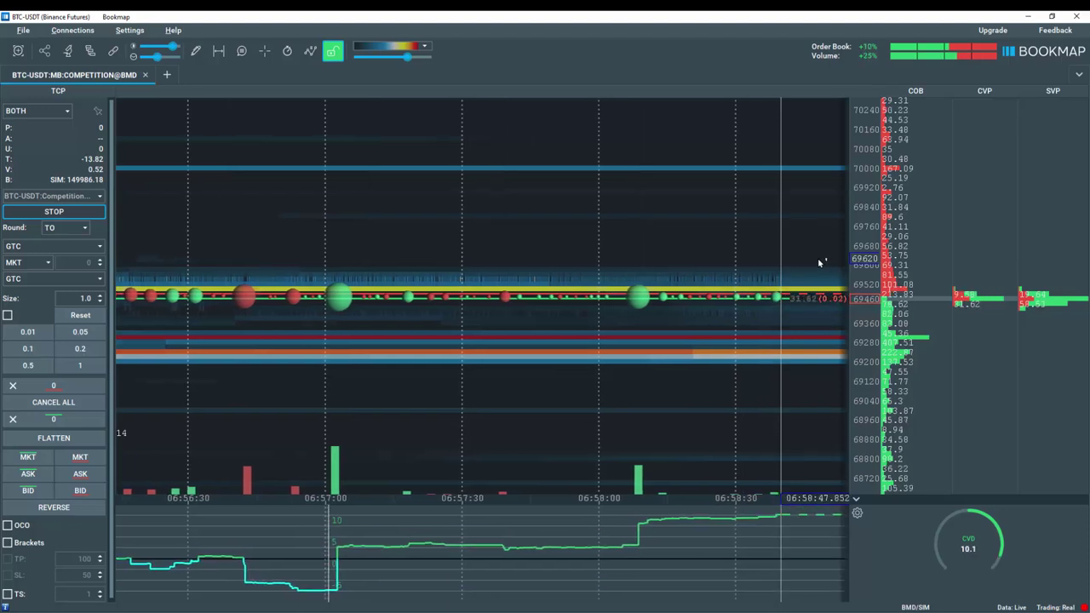
Place three 1-lot buy limit orders between about 69120 and 69000.
left_click(812, 382)
left_click(812, 390)
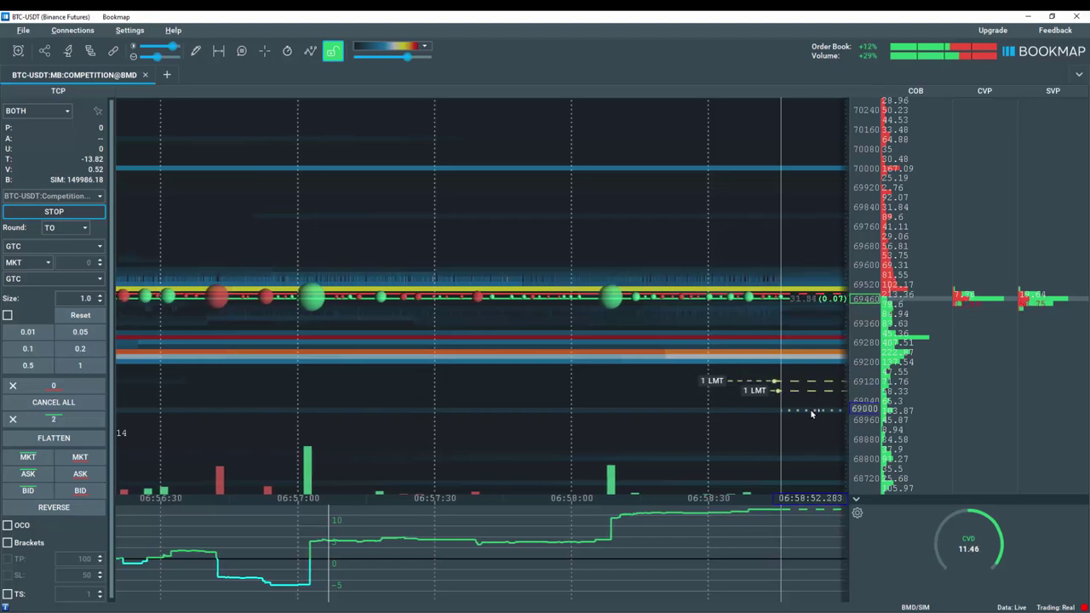
left_click(811, 412)
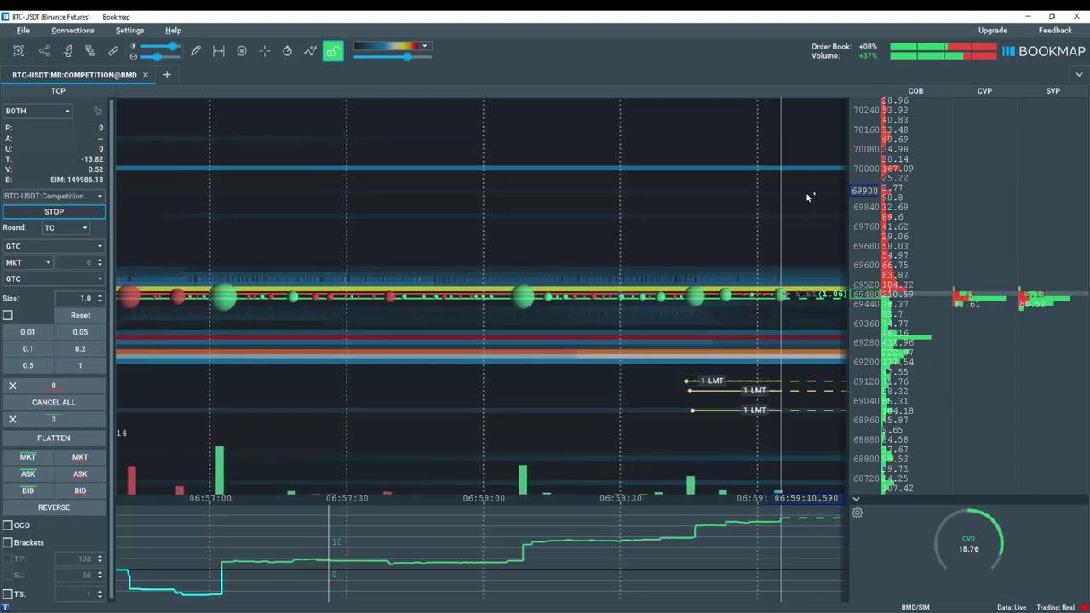
Place three 1-lot sell limit orders near 69900, 69950 and 70000.
left_click(811, 191)
left_click(814, 181)
left_click(820, 174)
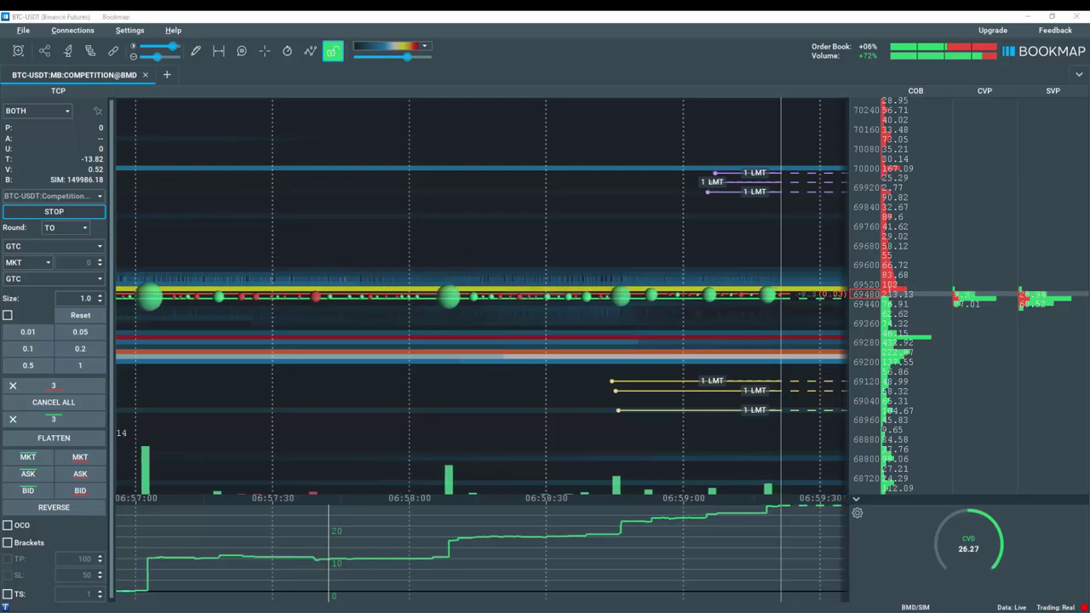
In Chrome, open the Getting Started course under EDUCATION and expand its Trading lessons.
key("alt+Tab")
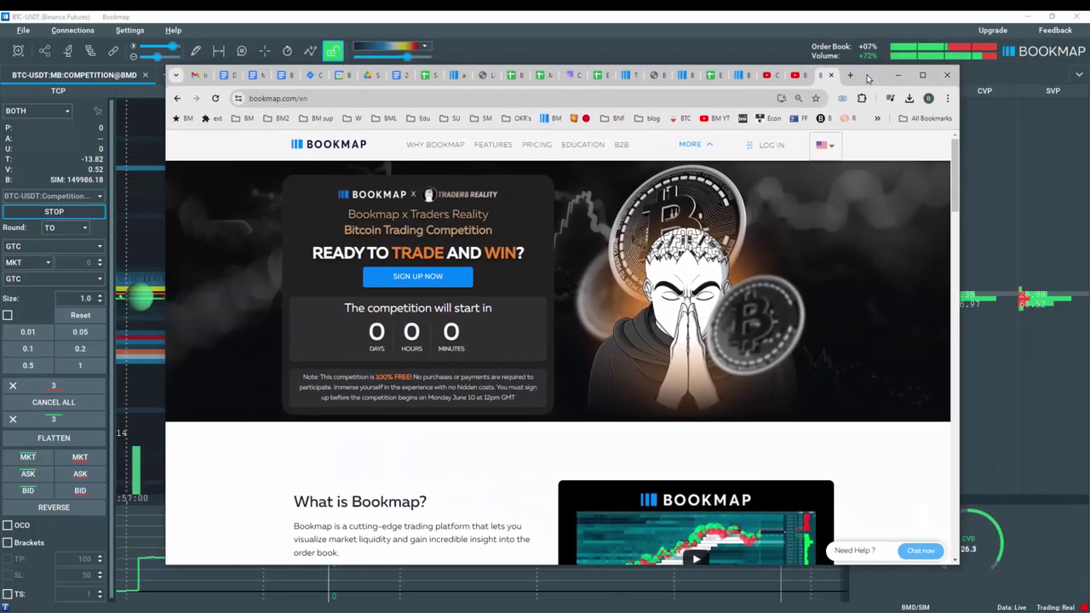
left_click(580, 146)
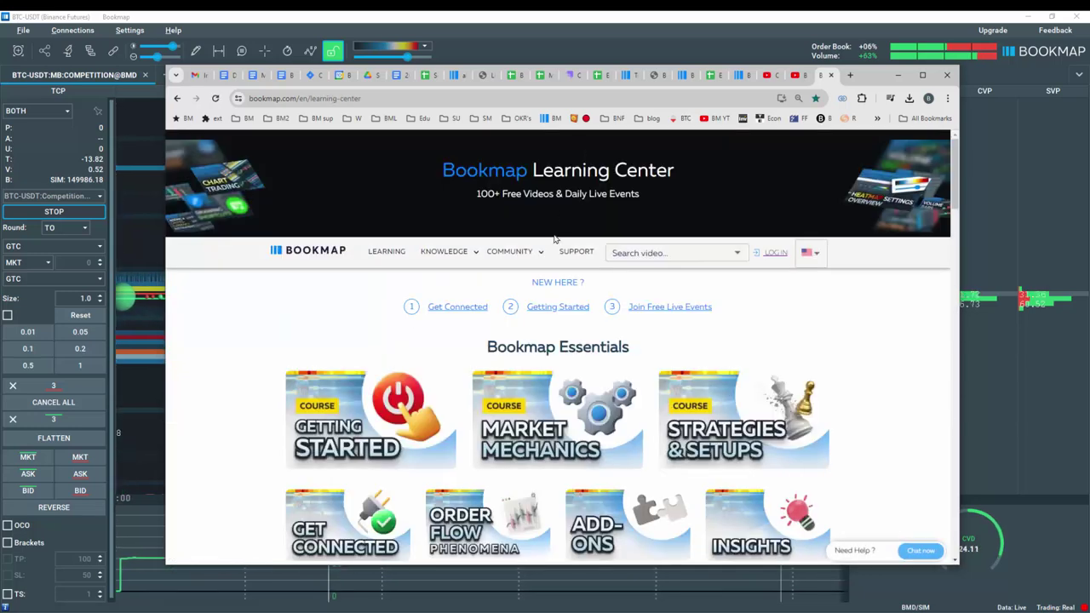
left_click(368, 415)
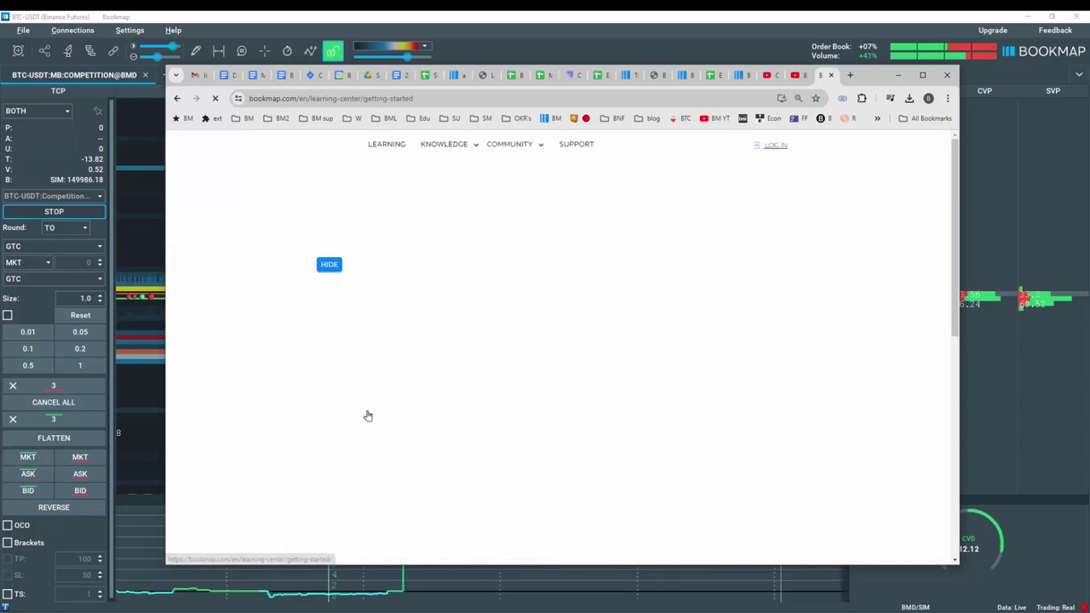
scroll(259, 336, "down", 2)
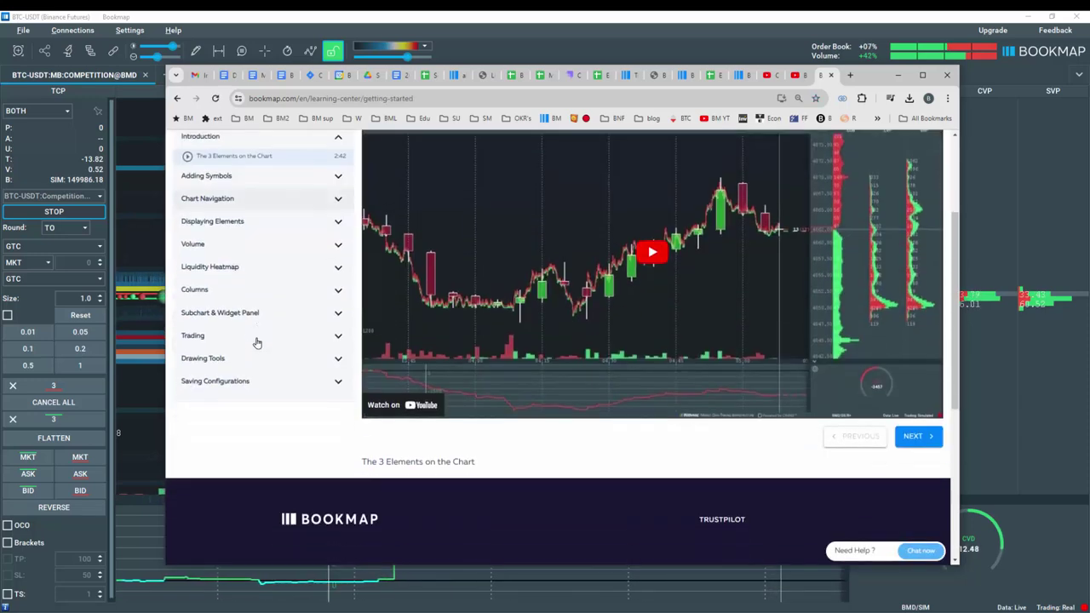
left_click(194, 337)
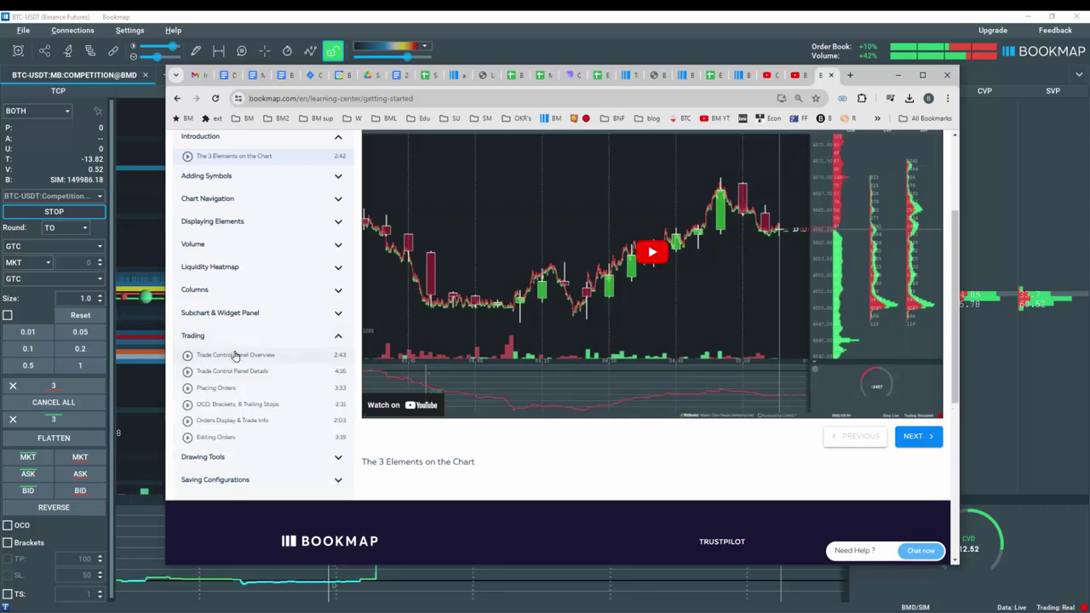